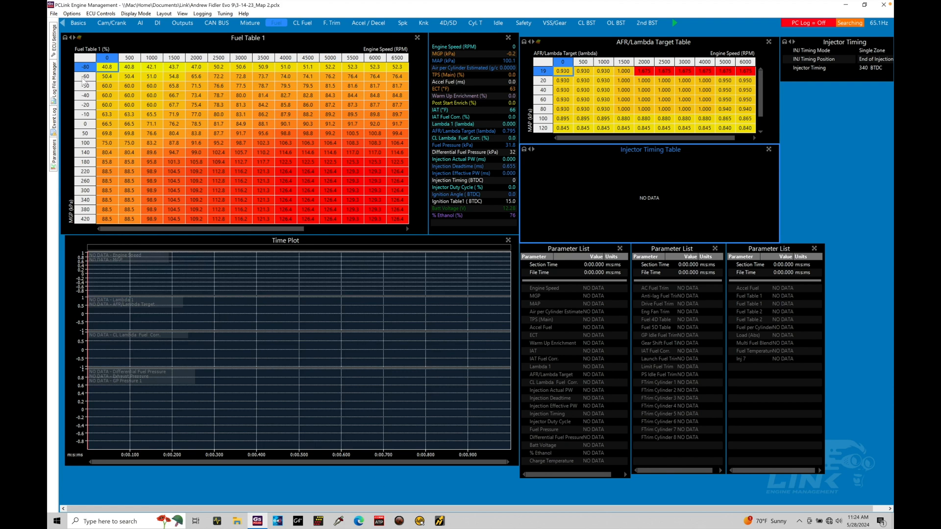
Step: Open the eTune#1 map from the first customer 2jz VVTi folder and dismiss the warnings
{"action": "left_click", "coordinate": [54, 13]}
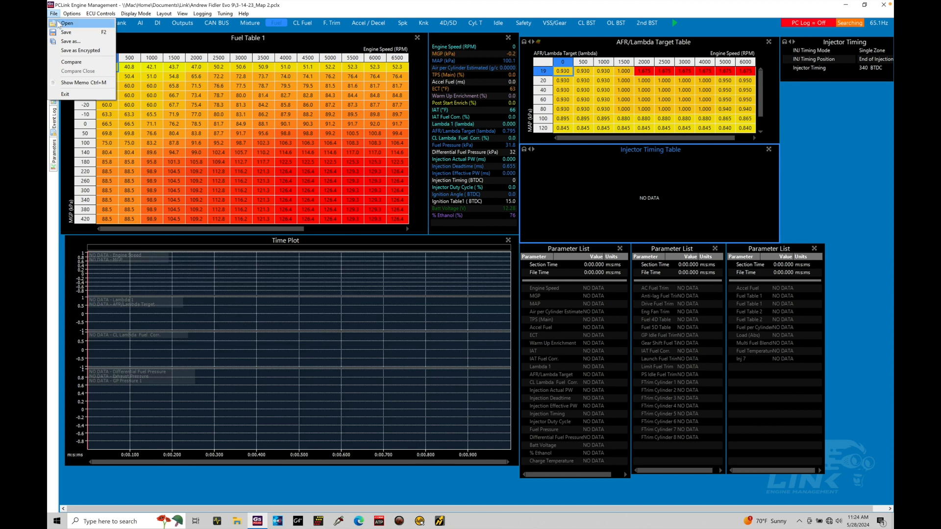
{"action": "left_click", "coordinate": [66, 23]}
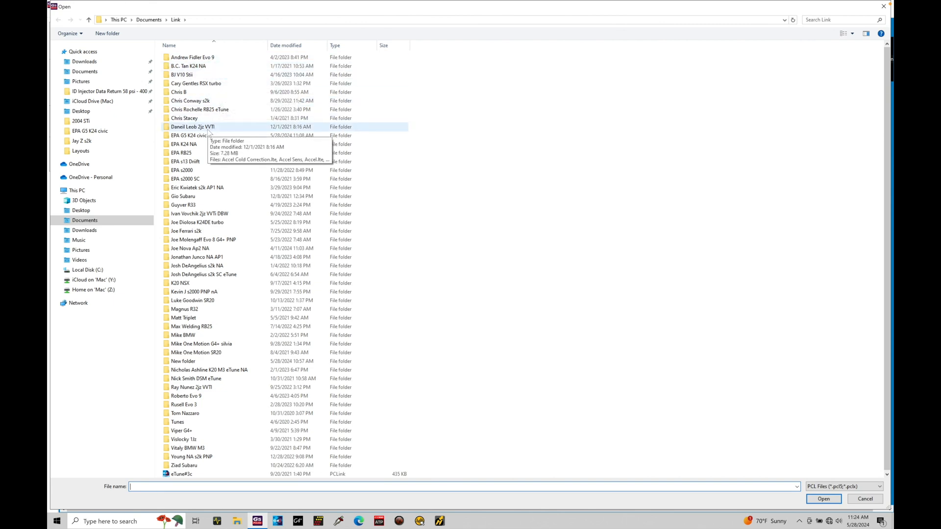
{"action": "double_click", "coordinate": [207, 128]}
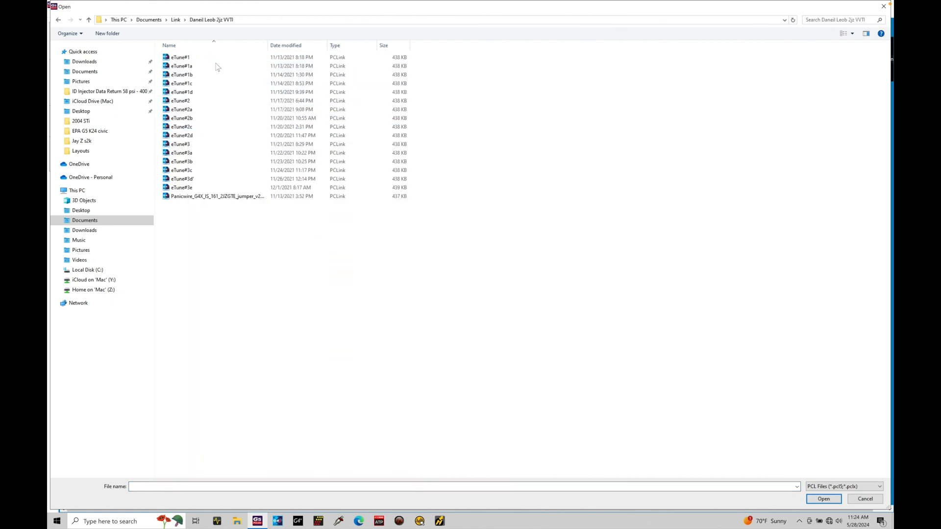
{"action": "left_click", "coordinate": [223, 58]}
{"action": "double_click", "coordinate": [223, 58]}
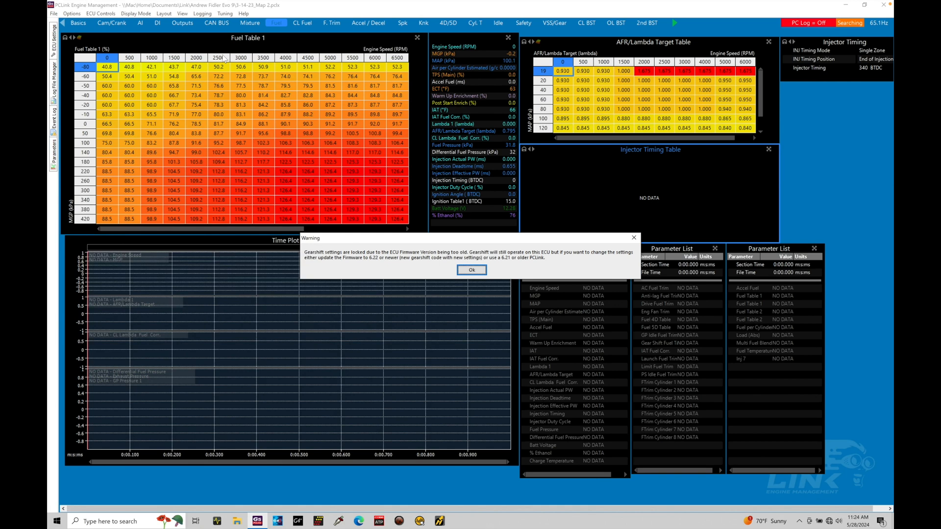
{"action": "key", "text": "Return"}
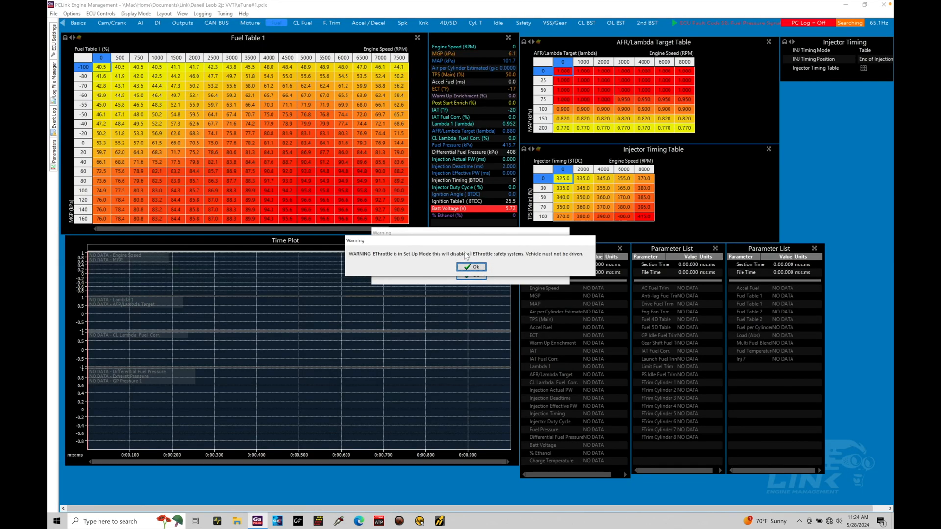
{"action": "left_click", "coordinate": [471, 267]}
{"action": "left_click", "coordinate": [473, 276]}
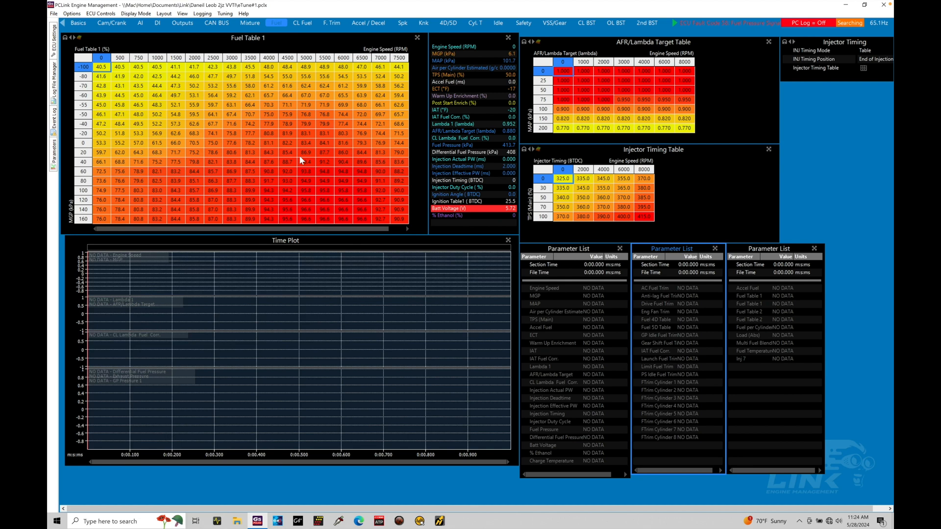
Step: Compare the open map with the eTune#3e map from the same customer 2jz VVTi folder
{"action": "left_click", "coordinate": [53, 15]}
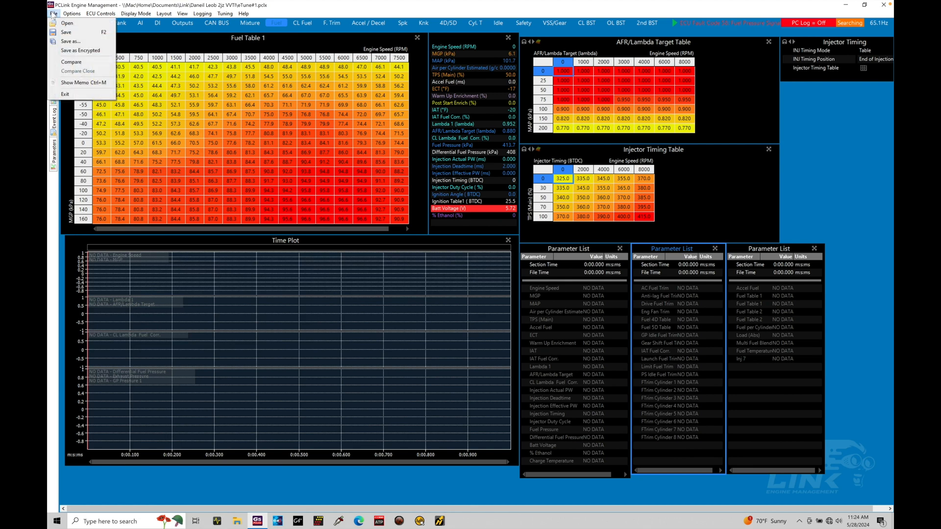
{"action": "left_click", "coordinate": [71, 63]}
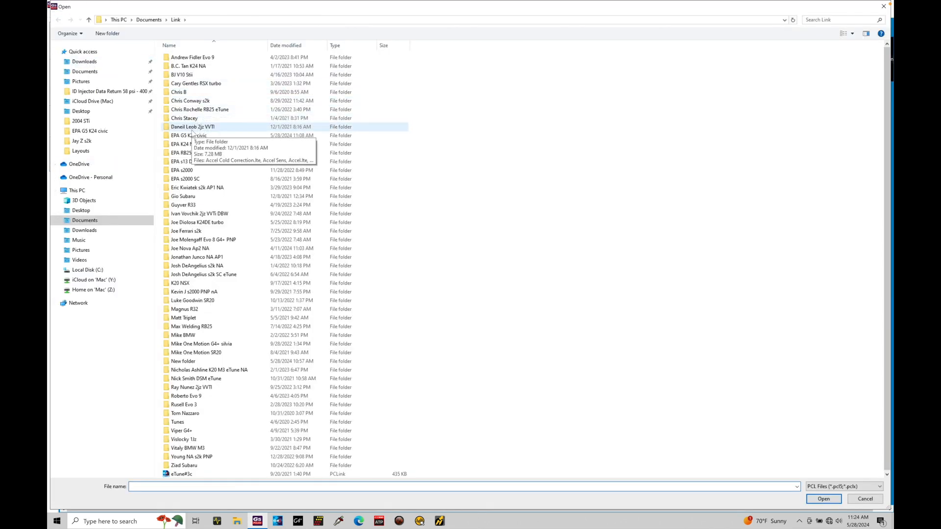
{"action": "double_click", "coordinate": [192, 128]}
{"action": "left_click", "coordinate": [196, 188]}
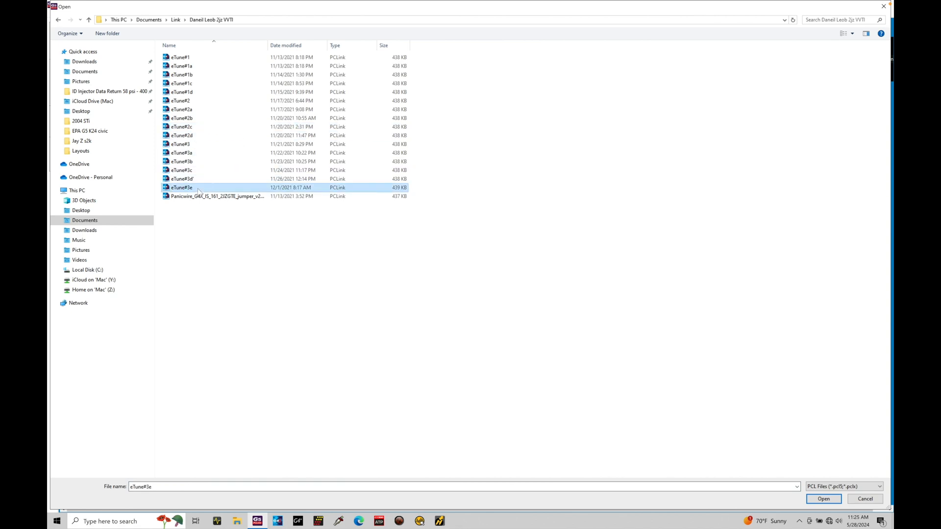
{"action": "double_click", "coordinate": [198, 188]}
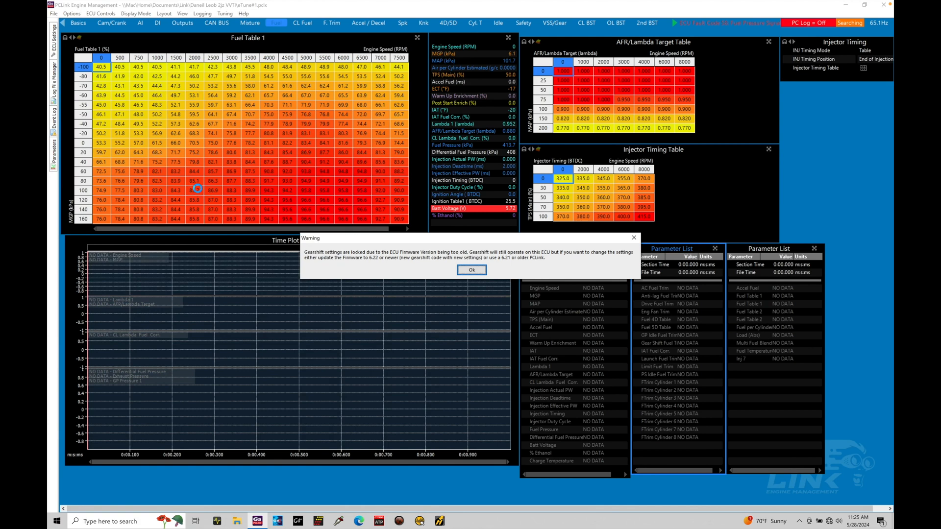
{"action": "key", "text": "Return"}
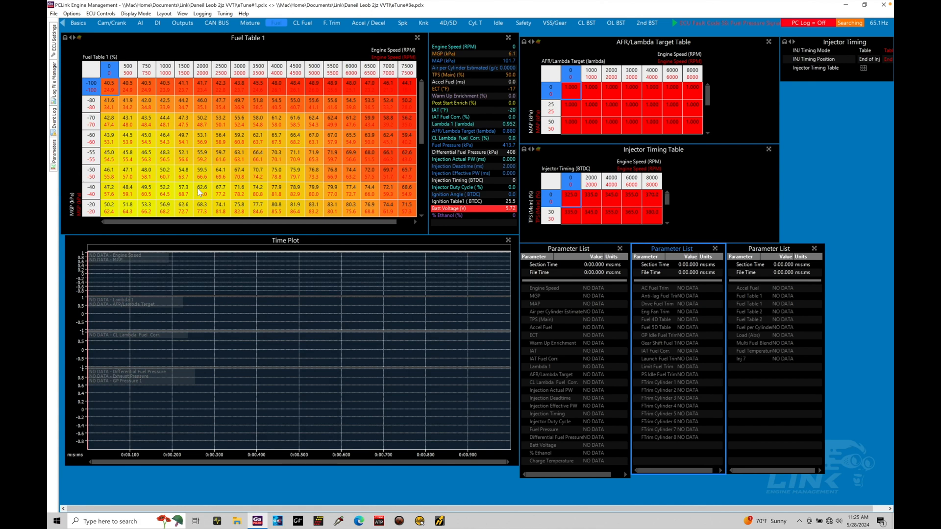
Step: Examine the differences between the two maps in Fuel Table 1, the fuel trims, the ignition tables and the closed-loop boost tables
{"action": "left_click", "coordinate": [53, 14]}
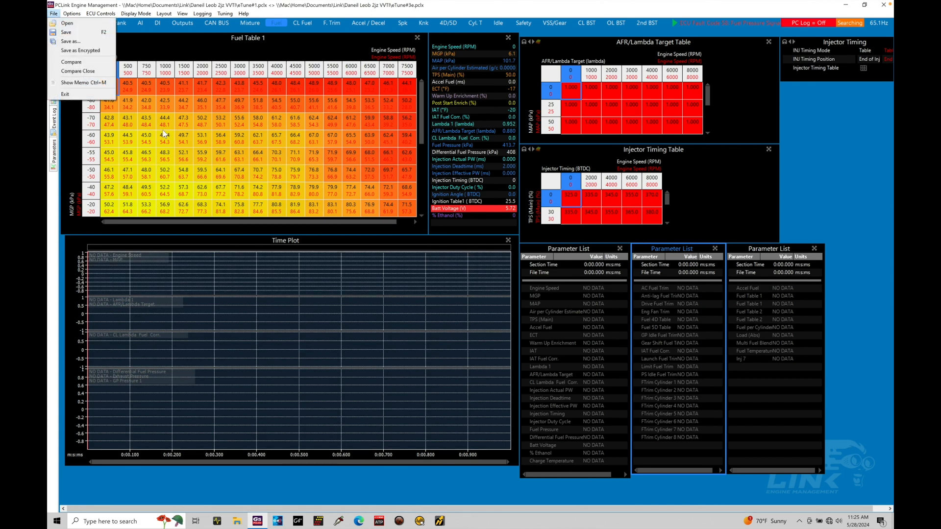
{"action": "left_click", "coordinate": [102, 76]}
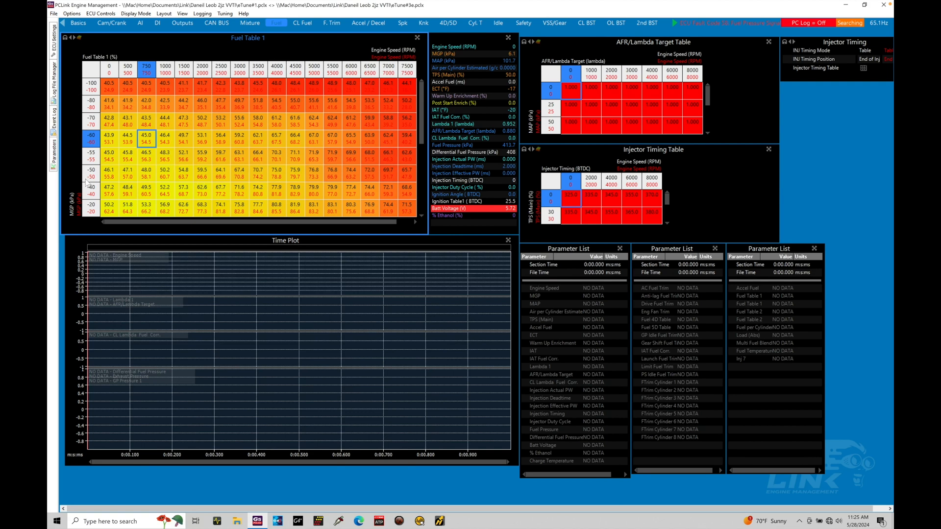
{"action": "scroll", "coordinate": [416, 127], "scroll_direction": "down", "scroll_amount": 2}
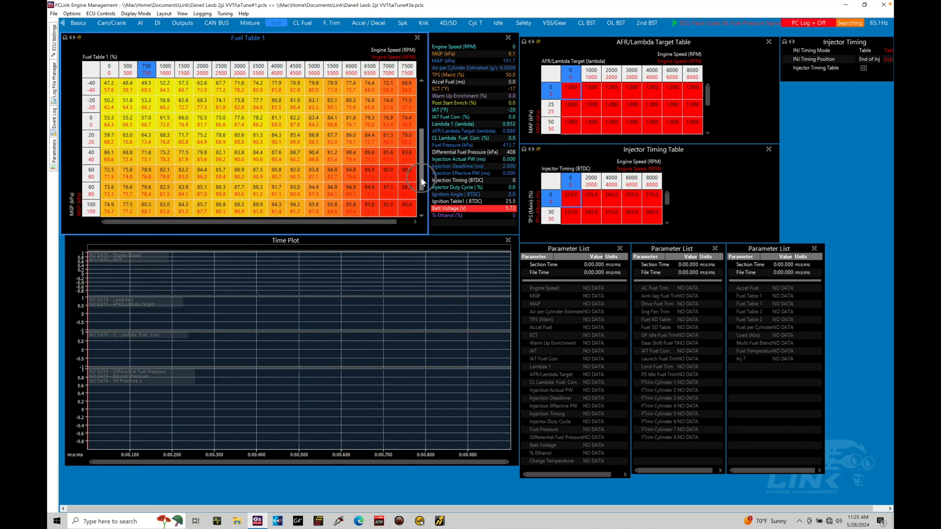
{"action": "left_click_drag", "start_coordinate": [416, 128], "coordinate": [423, 109]}
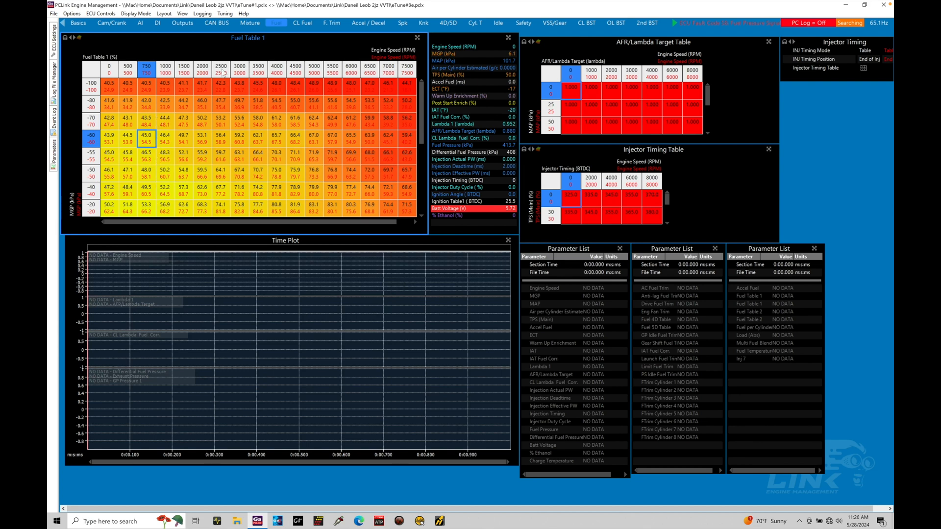
{"action": "left_click", "coordinate": [327, 23]}
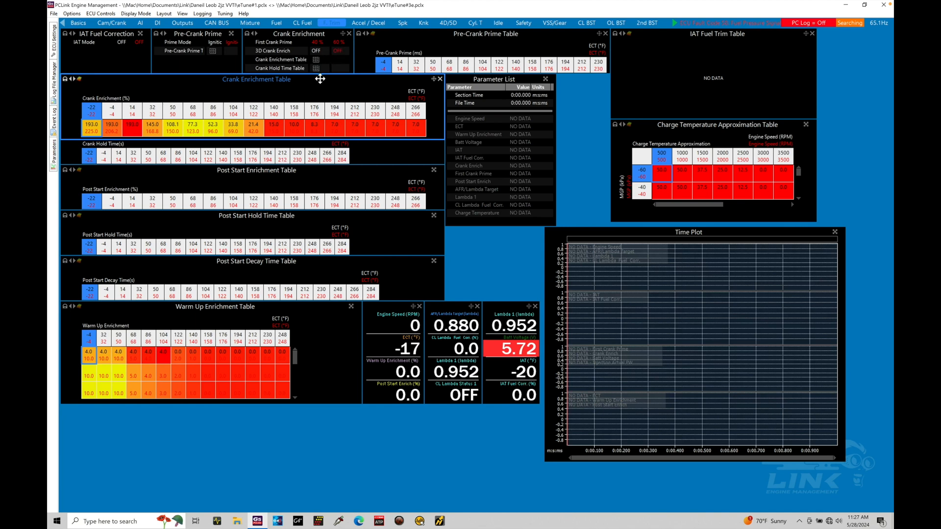
{"action": "left_click", "coordinate": [409, 24]}
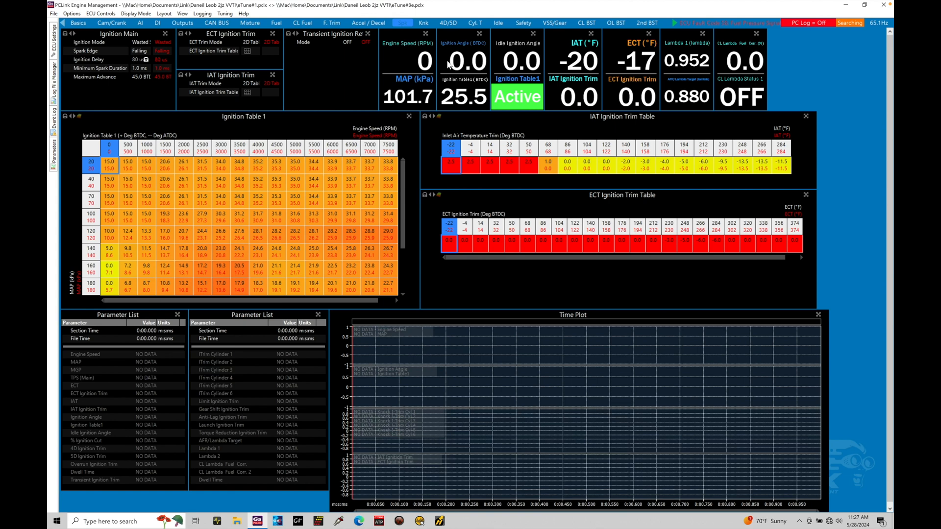
{"action": "left_click", "coordinate": [585, 23]}
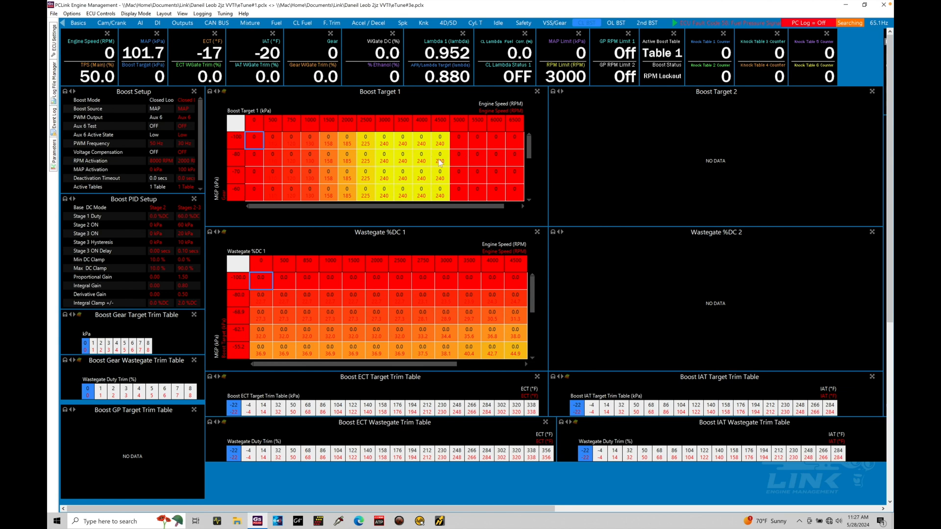
Step: Close the map comparison and return to the Fuel page
{"action": "left_click", "coordinate": [54, 14]}
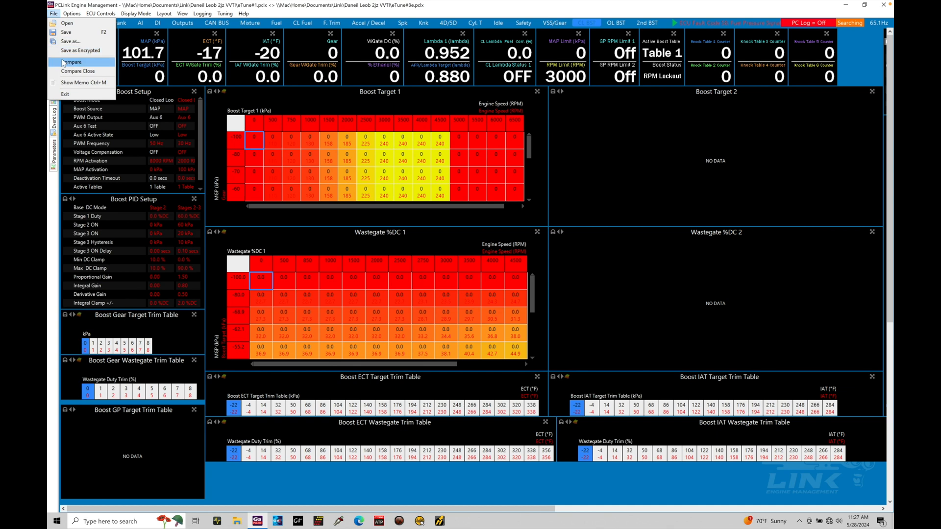
{"action": "left_click", "coordinate": [66, 72]}
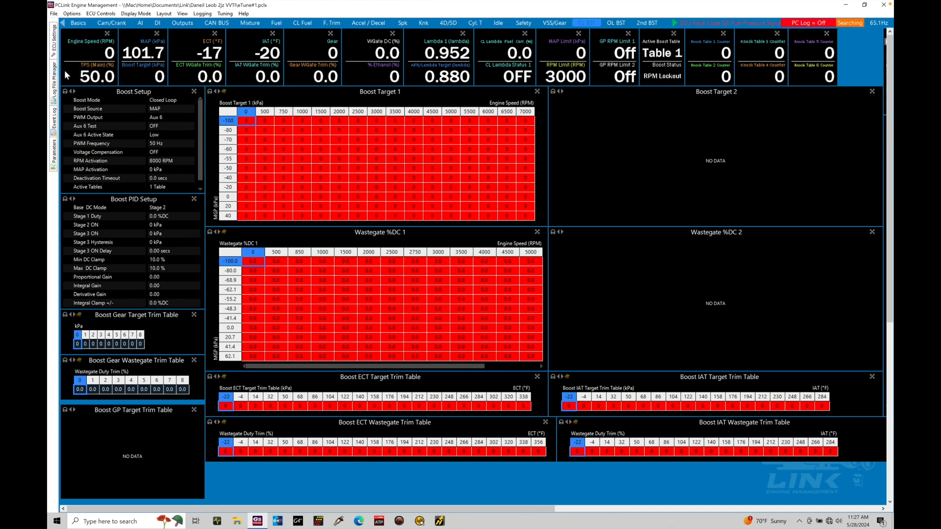
{"action": "left_click", "coordinate": [274, 23]}
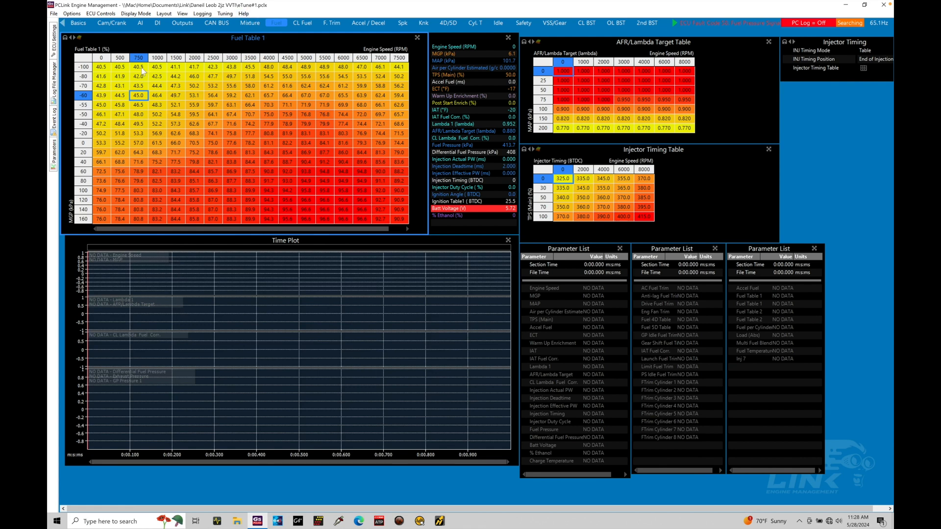
Step: Browse for a map to open in the Base Maps folder under Link G4X and PCLink G4X on Local Disk (C:)
{"action": "left_click", "coordinate": [53, 14]}
{"action": "left_click", "coordinate": [66, 23]}
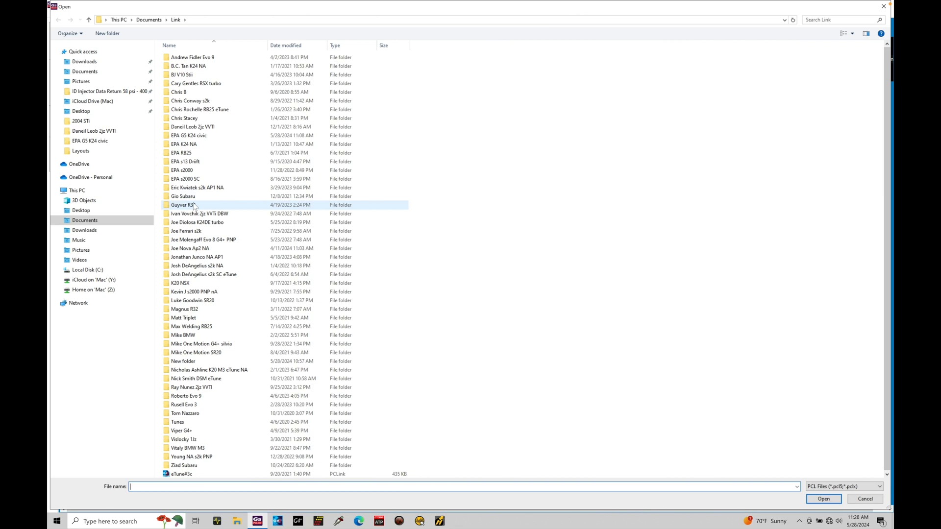
{"action": "left_click", "coordinate": [90, 271]}
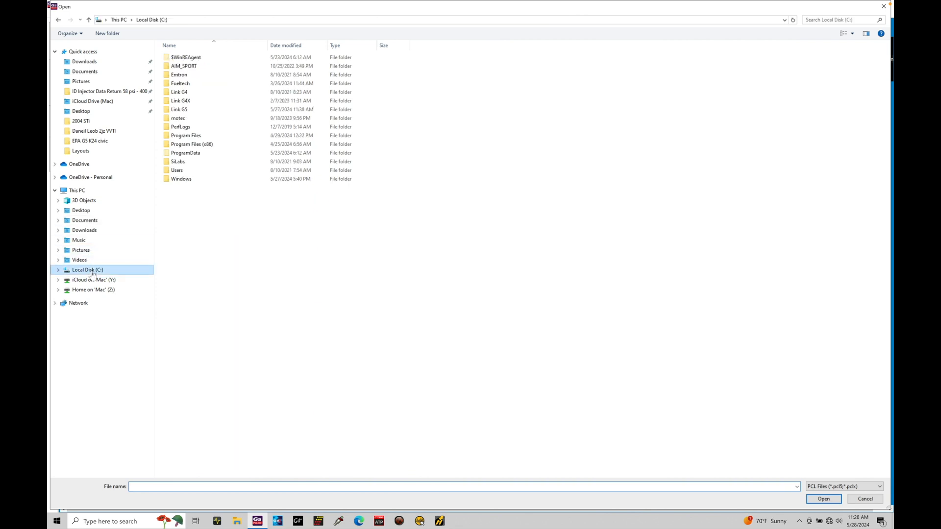
{"action": "left_click", "coordinate": [208, 102]}
{"action": "double_click", "coordinate": [208, 102]}
{"action": "left_click", "coordinate": [210, 59]}
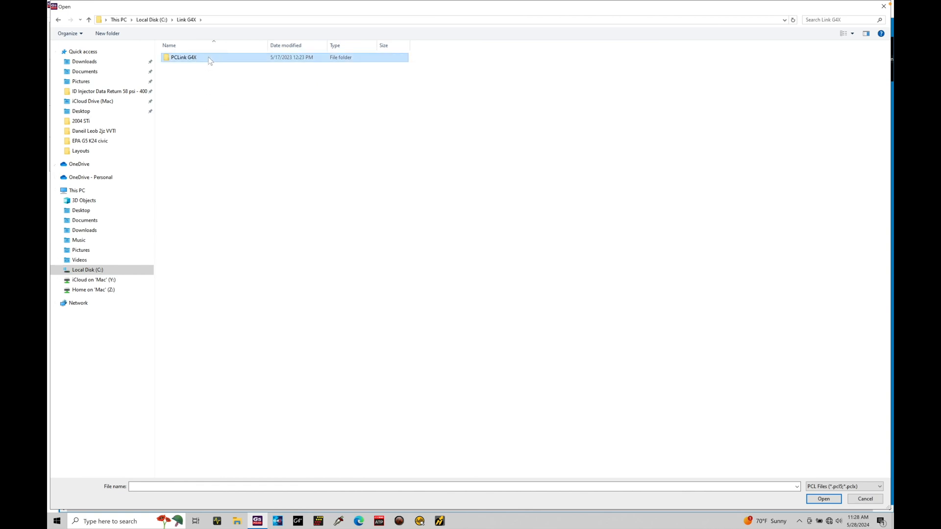
{"action": "double_click", "coordinate": [210, 59]}
{"action": "double_click", "coordinate": [210, 58]}
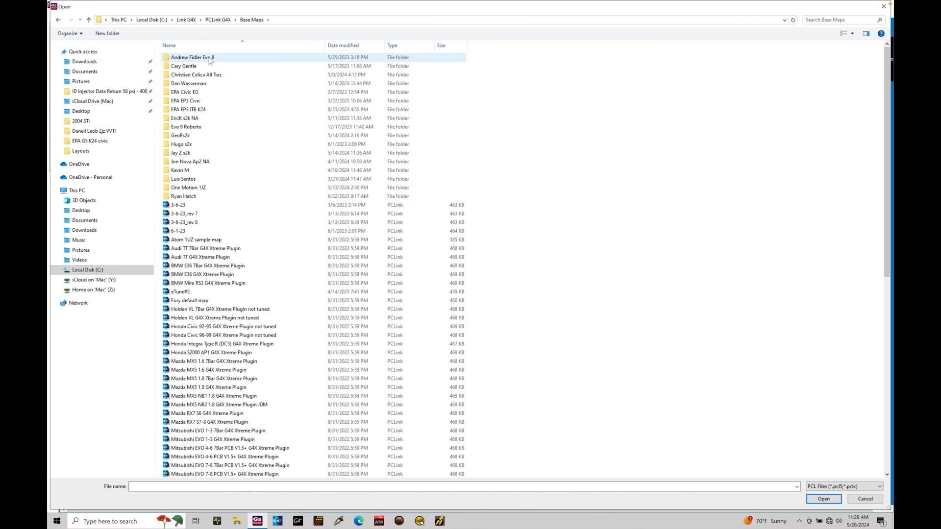
Step: Open the Honda Integra Type R (DC5) G4X Xtreme Plugin base map
{"action": "scroll", "coordinate": [270, 279], "scroll_direction": "down", "scroll_amount": 3}
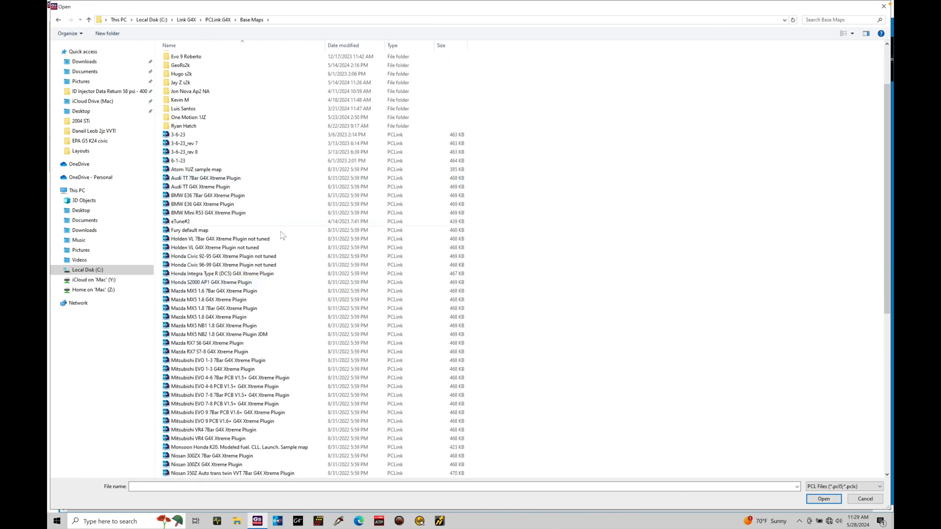
{"action": "scroll", "coordinate": [299, 260], "scroll_direction": "down", "scroll_amount": 3}
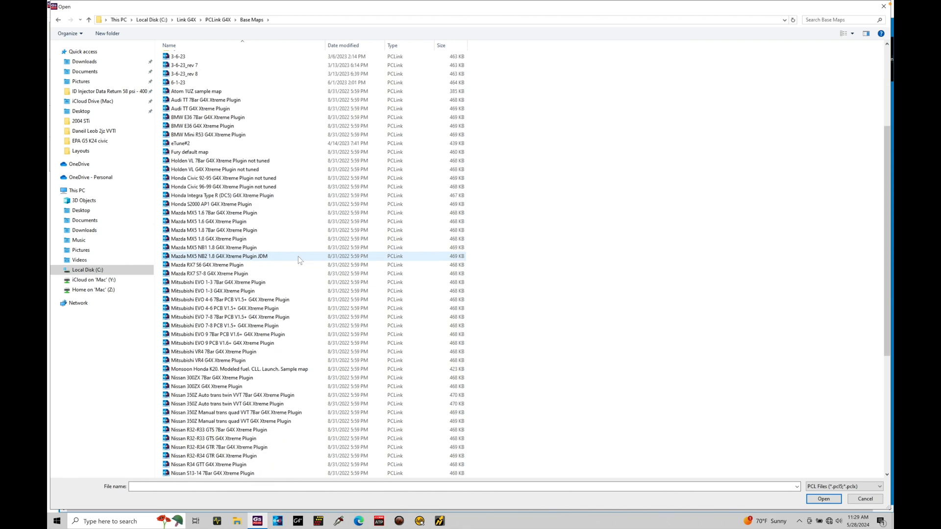
{"action": "left_click", "coordinate": [301, 197]}
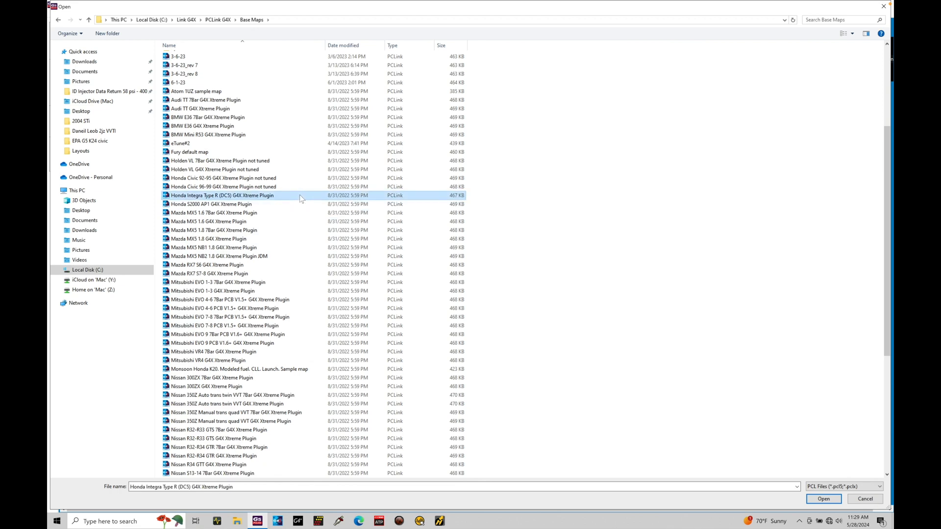
{"action": "double_click", "coordinate": [299, 195]}
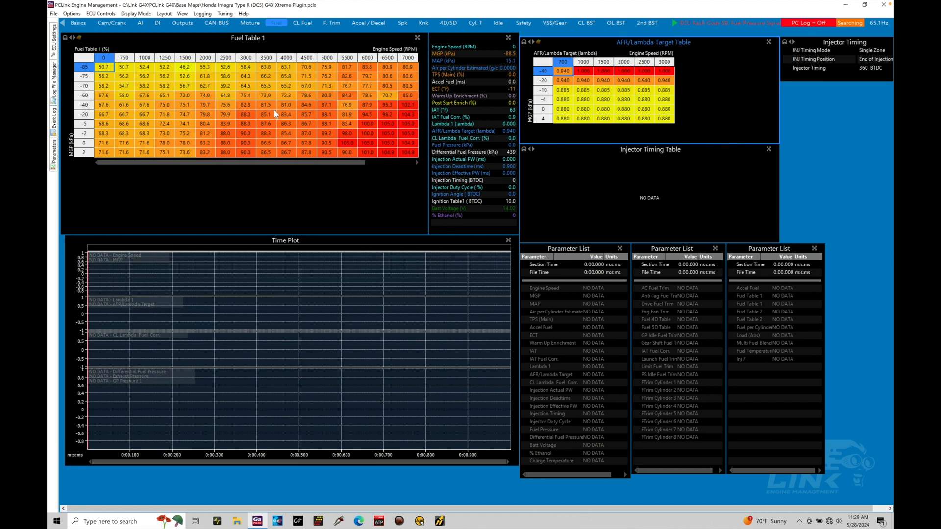
Step: Go to the Basics page and set Injector Flow @ Rated Pressure in Injector Setup to 1065 cc/min
{"action": "left_click", "coordinate": [82, 24]}
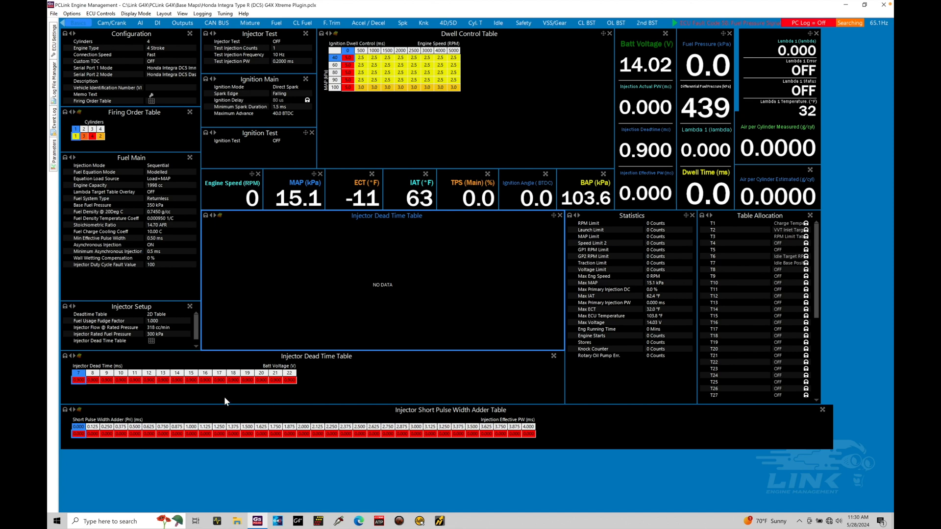
{"action": "left_click", "coordinate": [135, 381]}
{"action": "left_click", "coordinate": [175, 380]}
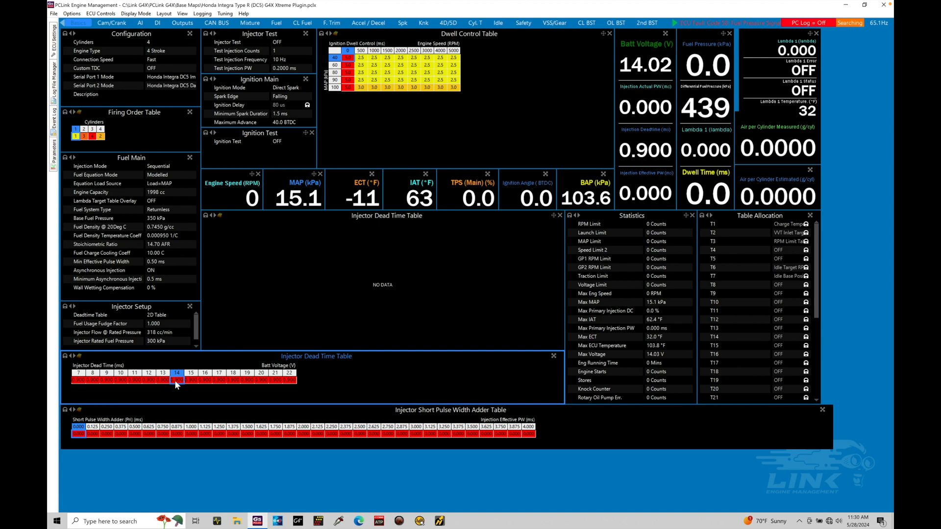
{"action": "left_click", "coordinate": [164, 331]}
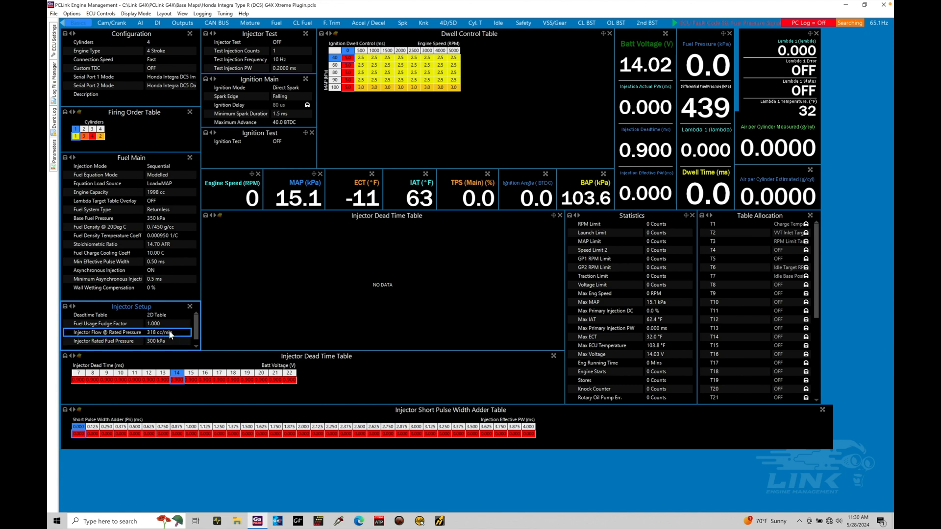
{"action": "type", "text": "1065"}
{"action": "key", "text": "Return"}
{"action": "left_click", "coordinate": [244, 381]}
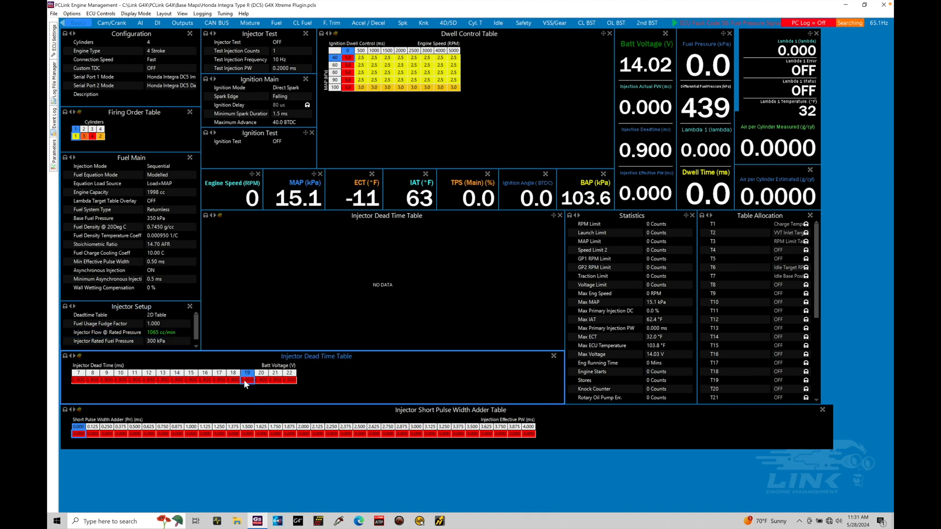
{"action": "right_click", "coordinate": [244, 381]}
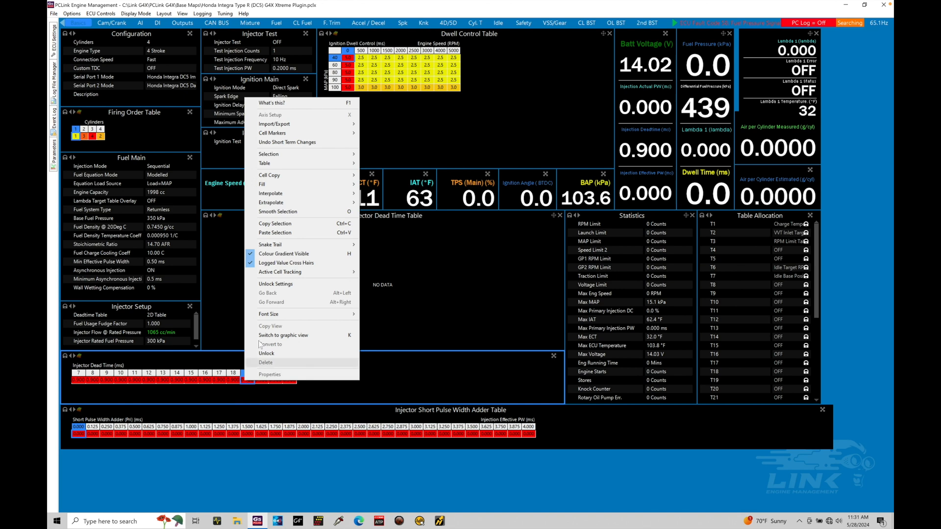
{"action": "mouse_move", "coordinate": [304, 128]}
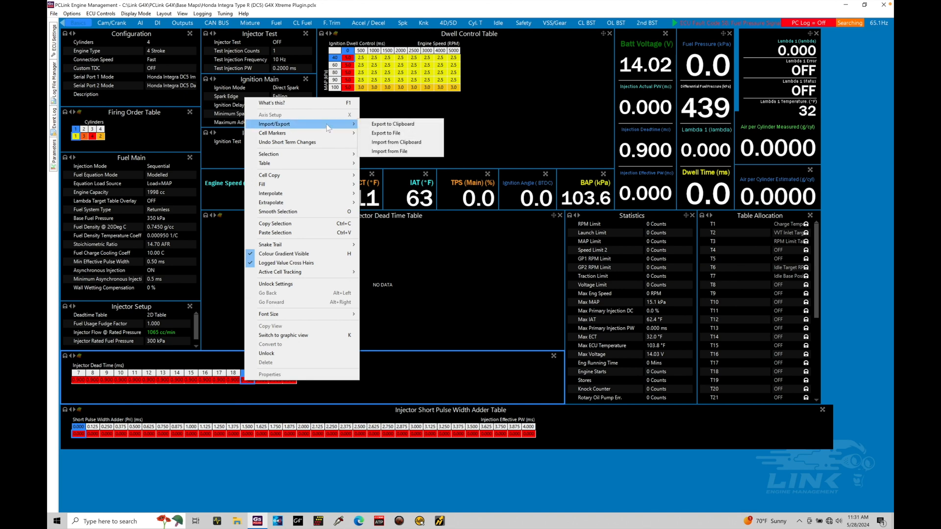
{"action": "left_click", "coordinate": [422, 152]}
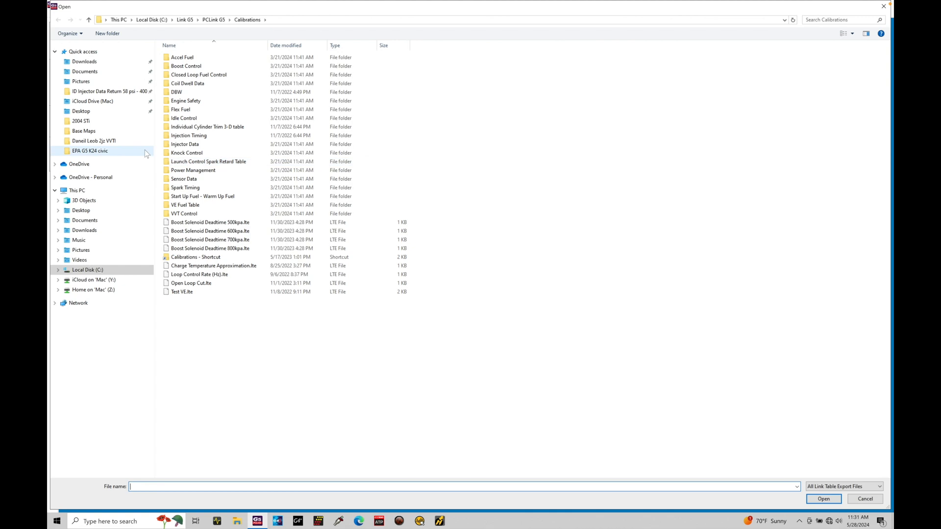
{"action": "left_click", "coordinate": [112, 213]}
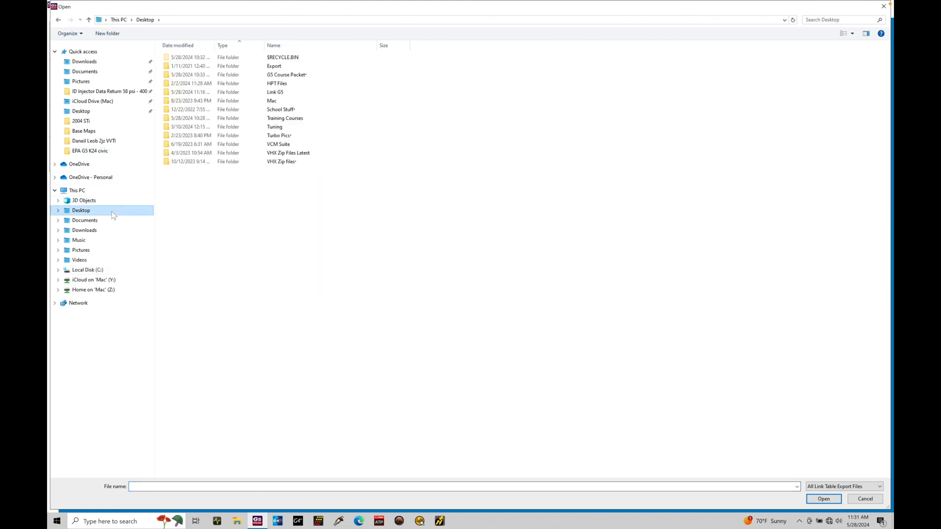
{"action": "double_click", "coordinate": [271, 75]}
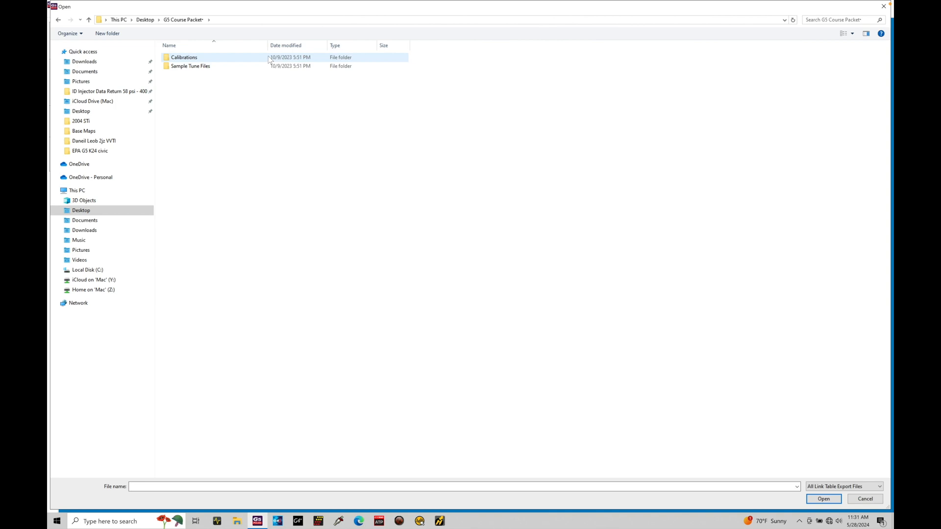
{"action": "double_click", "coordinate": [269, 59]}
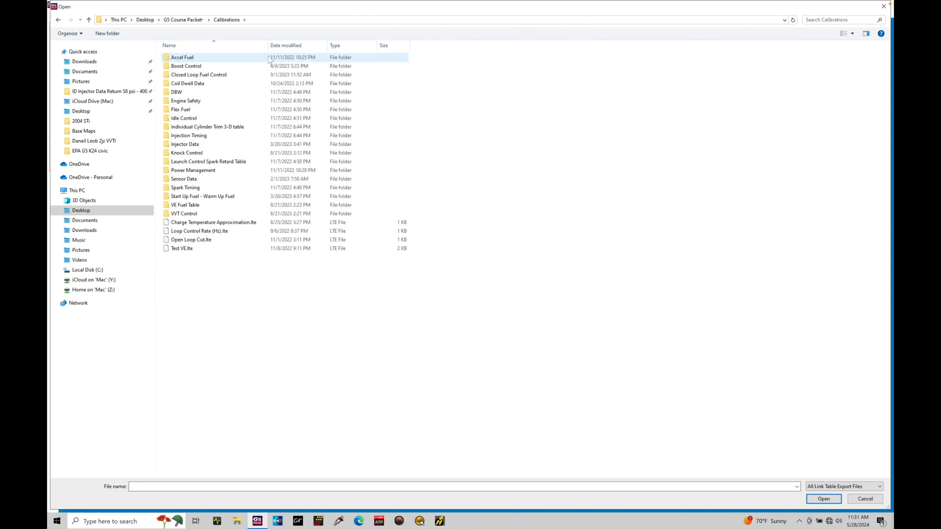
{"action": "left_click", "coordinate": [230, 147]}
{"action": "double_click", "coordinate": [231, 145]}
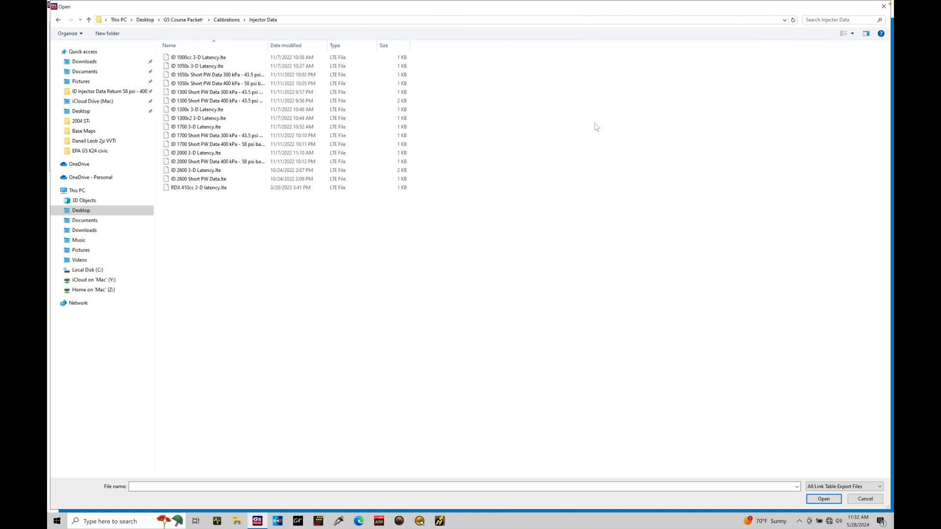
{"action": "left_click", "coordinate": [884, 7]}
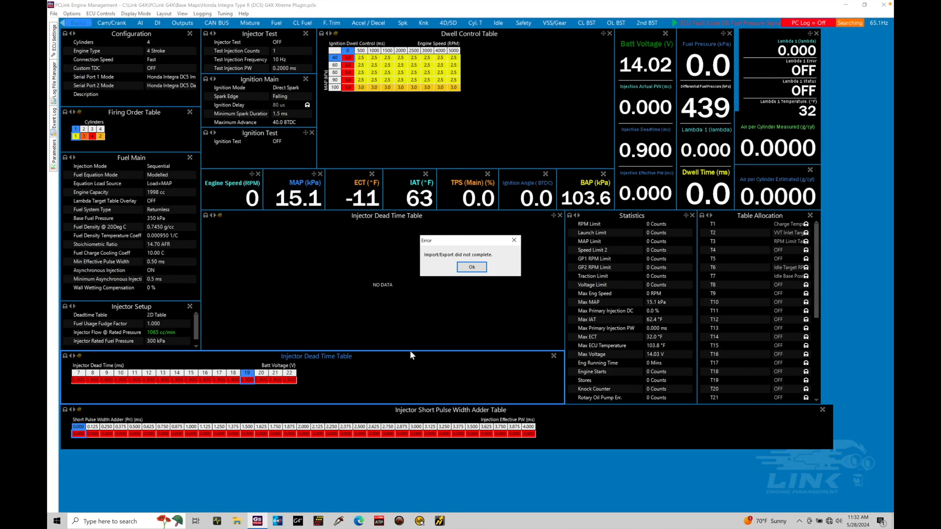
{"action": "left_click", "coordinate": [471, 267]}
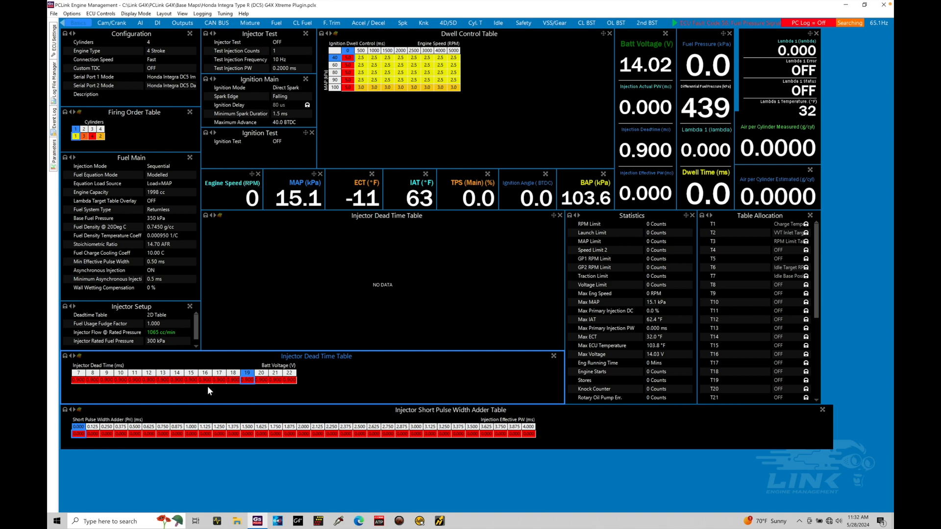
Step: Change the Deadtime Table setting in Injector Setup to 3D Table and accept the change
{"action": "double_click", "coordinate": [163, 314]}
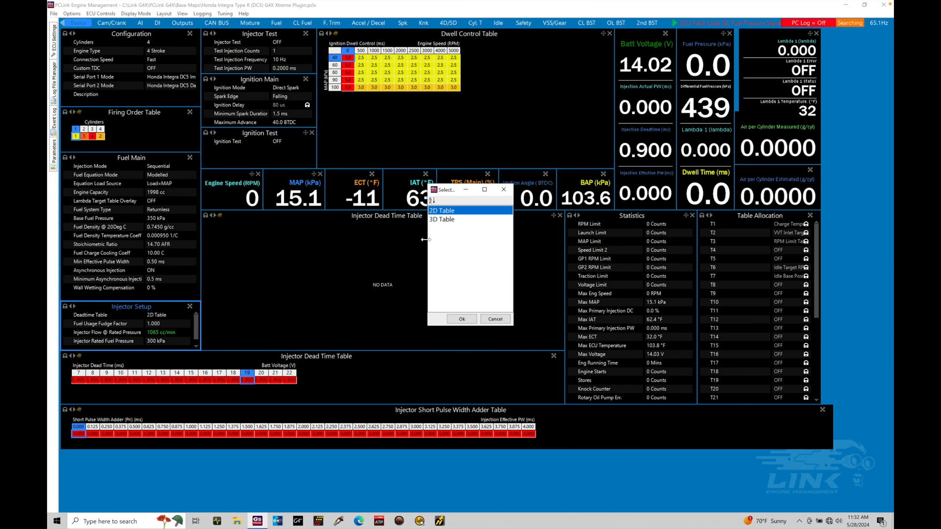
{"action": "left_click", "coordinate": [449, 220]}
{"action": "left_click", "coordinate": [459, 319]}
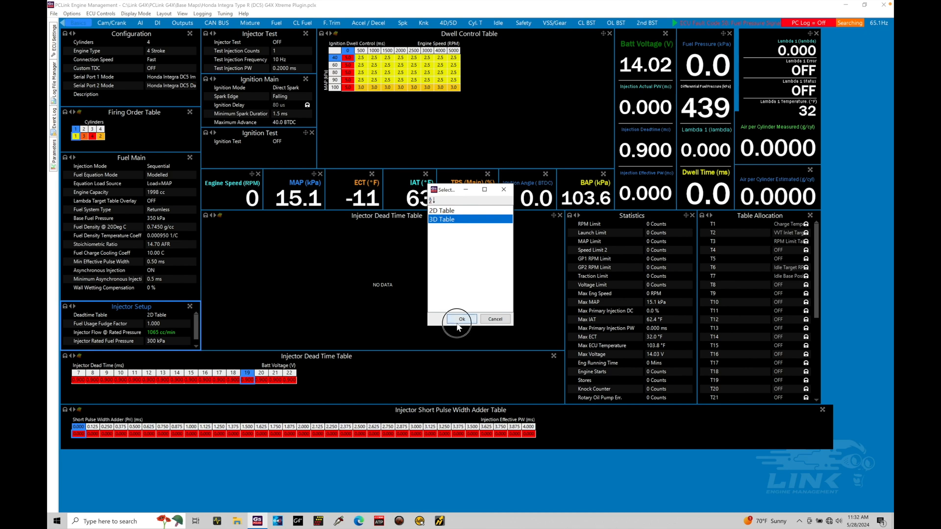
{"action": "left_click", "coordinate": [459, 269]}
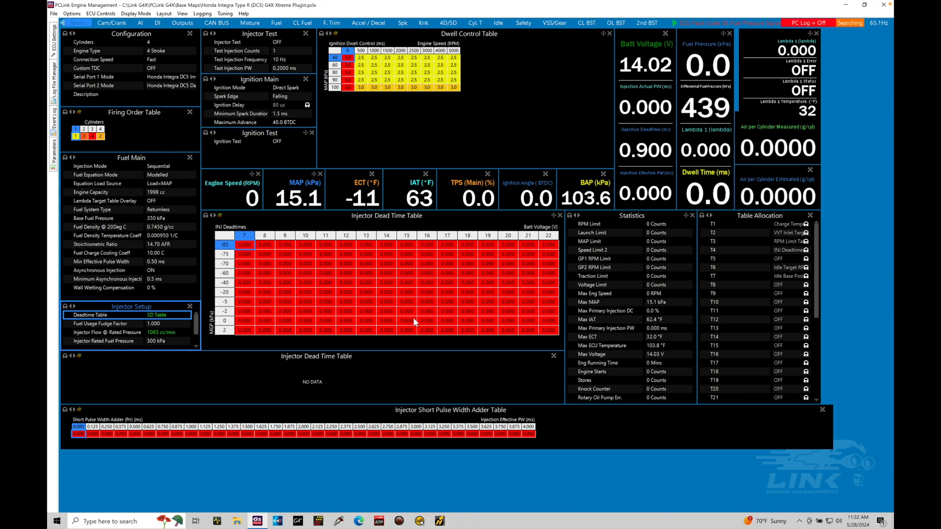
Step: Import ID 1050x 3-D Latency.lte from the G5 Course Packet's Calibrations > Injector Data folder on the Desktop into the 3D Injector Dead Time Table
{"action": "right_click", "coordinate": [346, 253]}
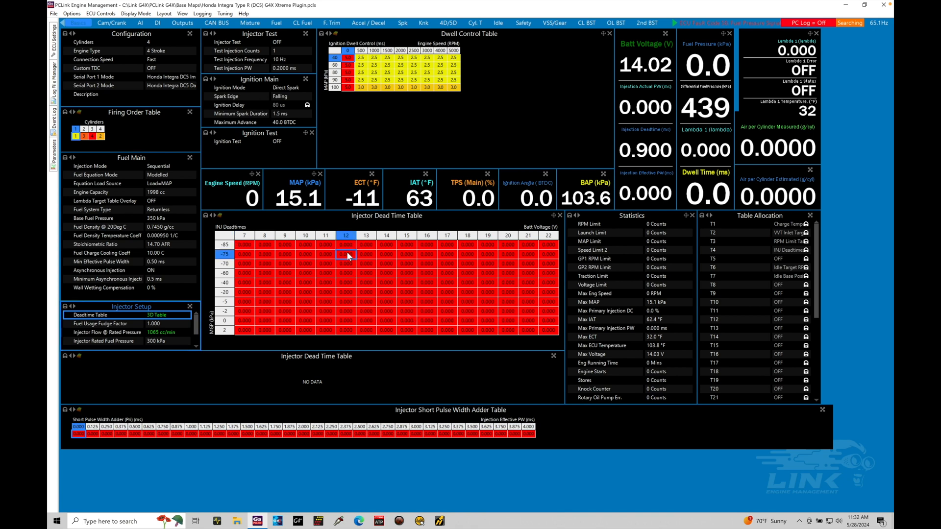
{"action": "mouse_move", "coordinate": [404, 227]}
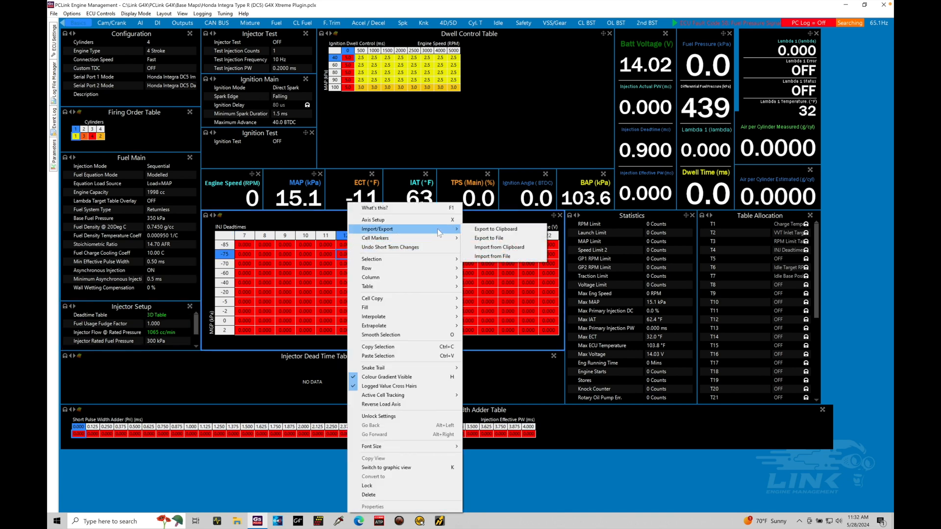
{"action": "left_click", "coordinate": [495, 256]}
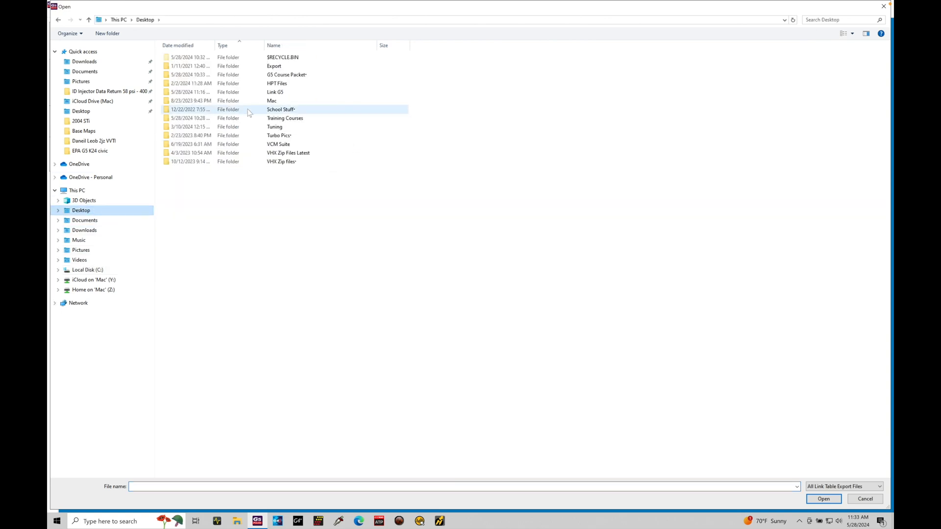
{"action": "double_click", "coordinate": [258, 74]}
{"action": "double_click", "coordinate": [260, 58]}
{"action": "double_click", "coordinate": [218, 144]}
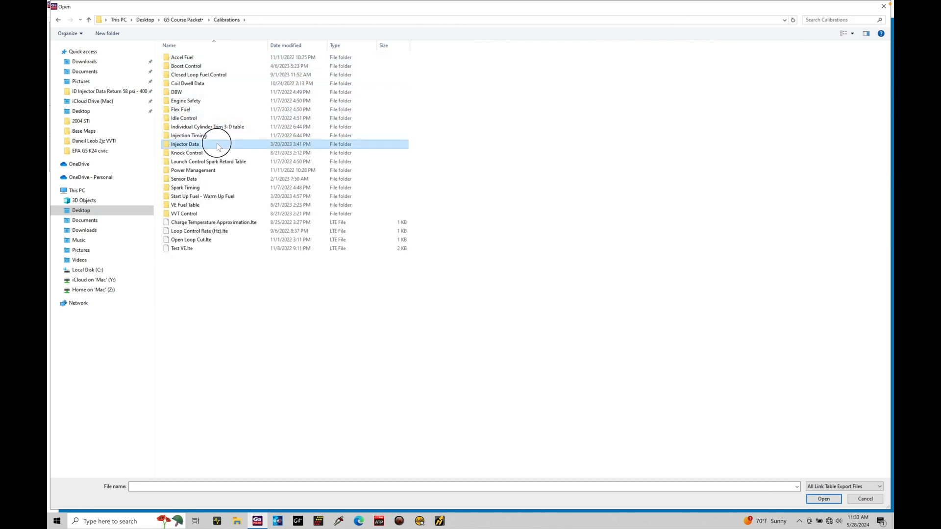
{"action": "left_click", "coordinate": [260, 66]}
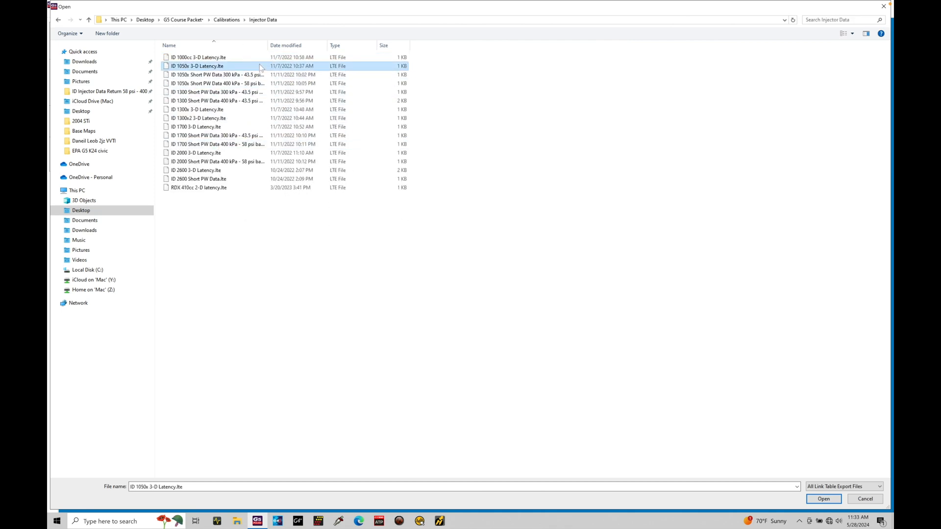
{"action": "double_click", "coordinate": [260, 66]}
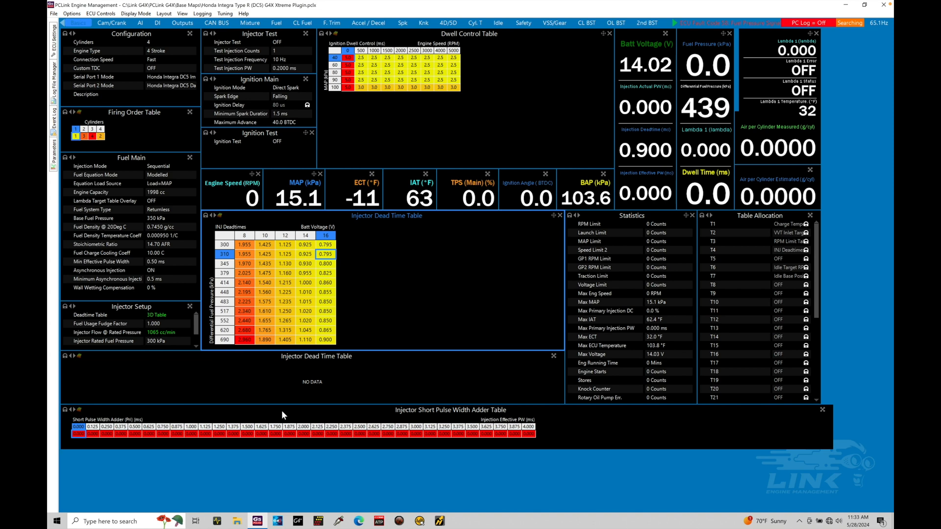
Step: Import ID 1050x Short PW Data 300 kPa - 43.5 psi base.lte from the Injector Data folder into the Injector Short Pulse Width Adder Table
{"action": "right_click", "coordinate": [293, 434]}
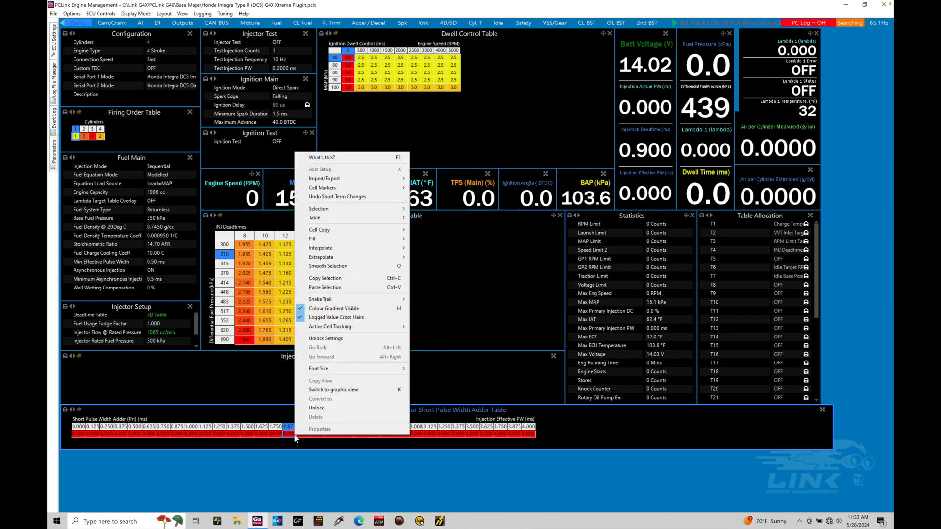
{"action": "mouse_move", "coordinate": [344, 181]}
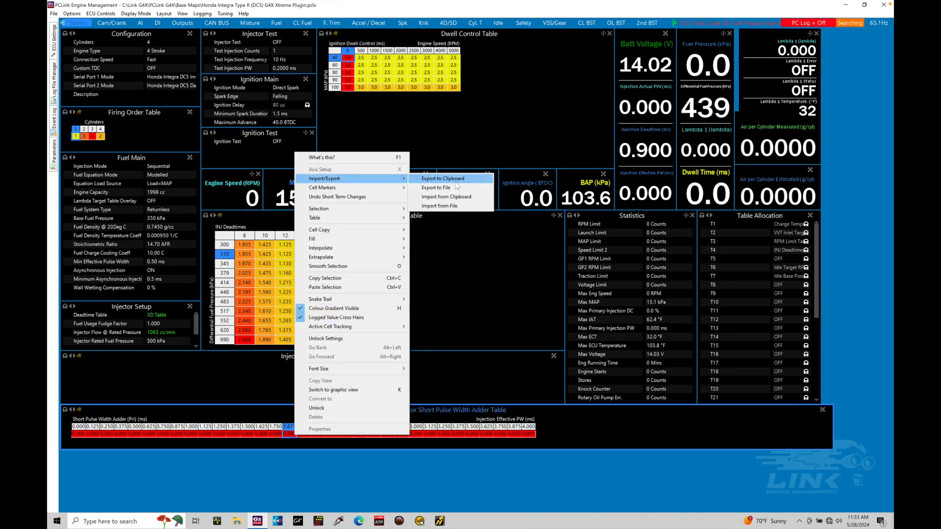
{"action": "left_click", "coordinate": [458, 207]}
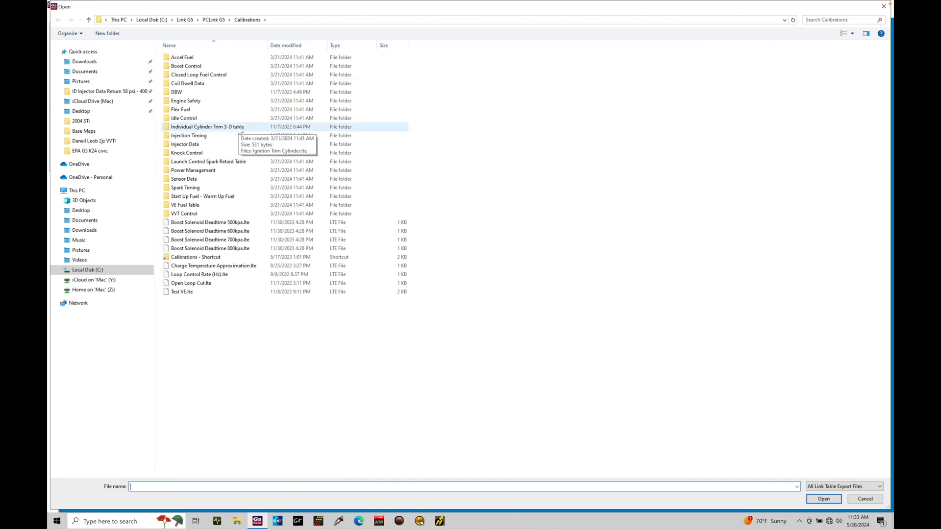
{"action": "left_click", "coordinate": [233, 146]}
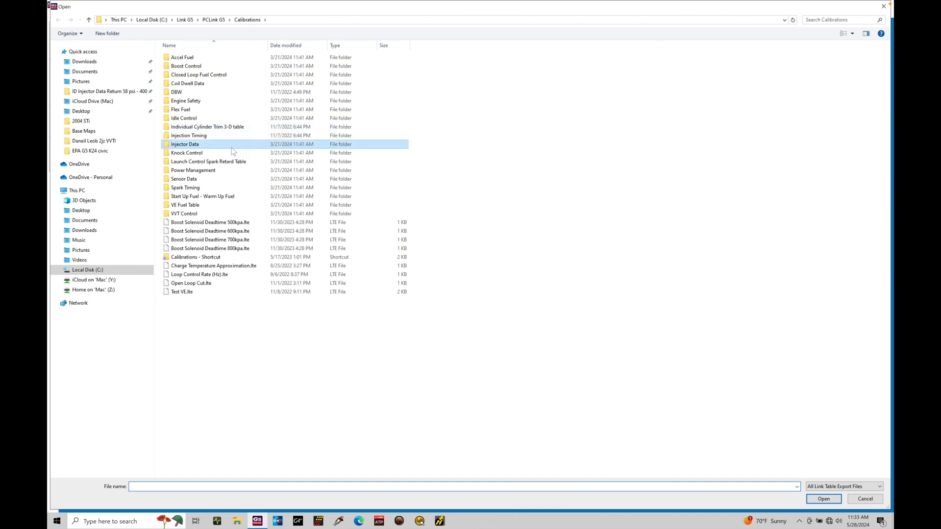
{"action": "double_click", "coordinate": [232, 146]}
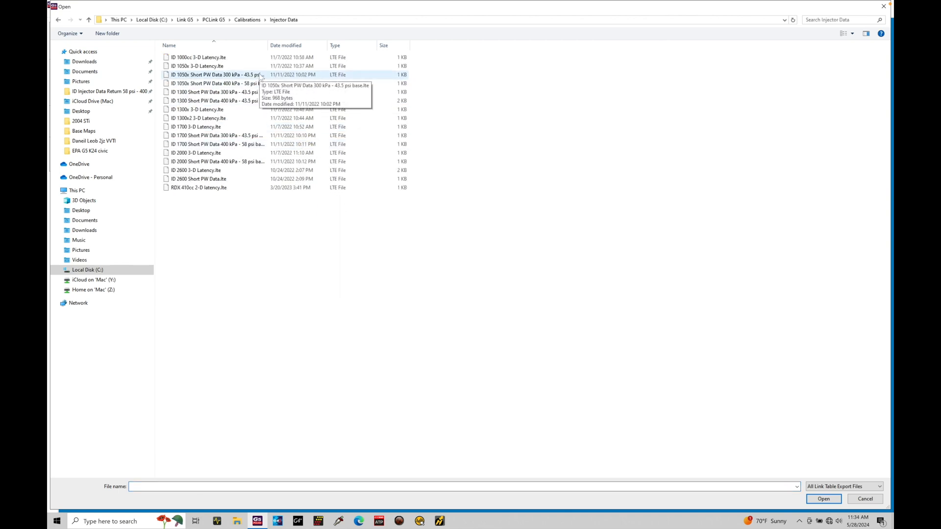
{"action": "left_click", "coordinate": [210, 79]}
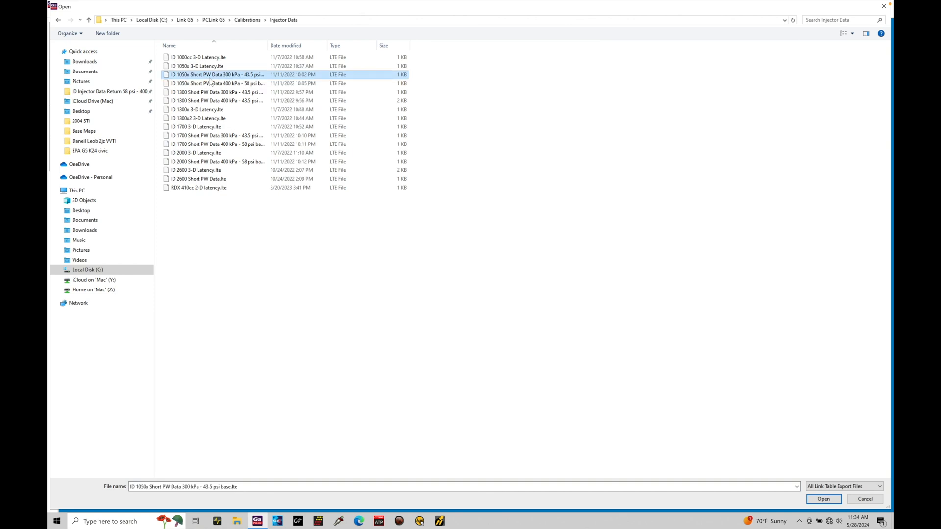
{"action": "double_click", "coordinate": [210, 78]}
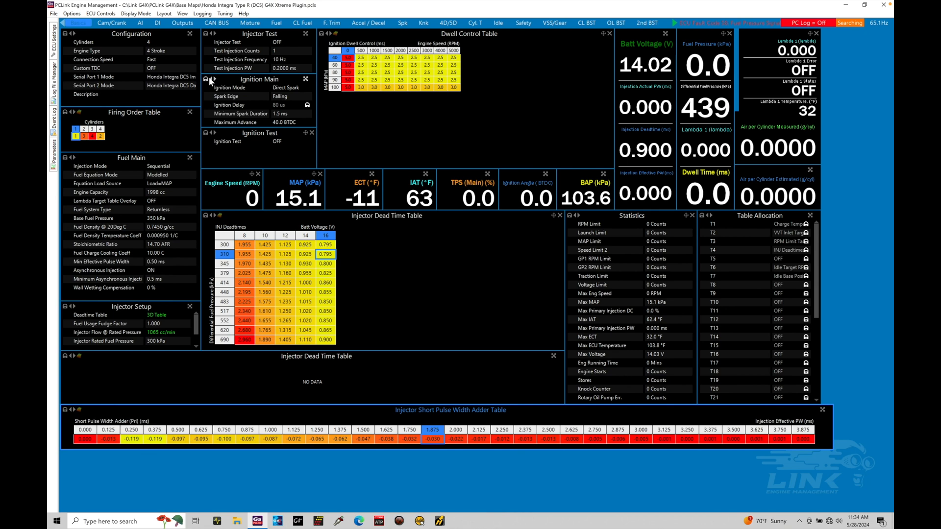
Step: Go to the Fuel page and import Fuel Table 1 - 200 kPa.lte from the VE Fuel Table folder into Fuel Table 1
{"action": "left_click", "coordinate": [275, 25]}
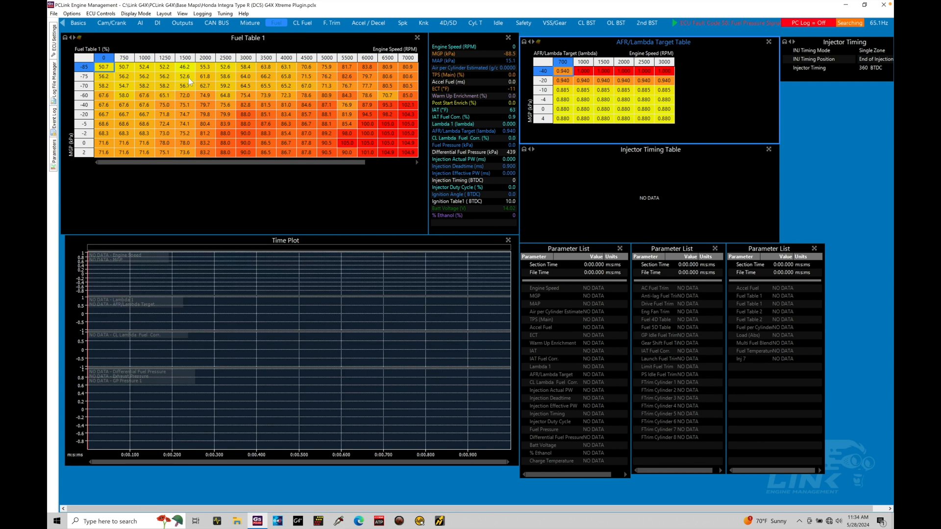
{"action": "right_click", "coordinate": [225, 67]}
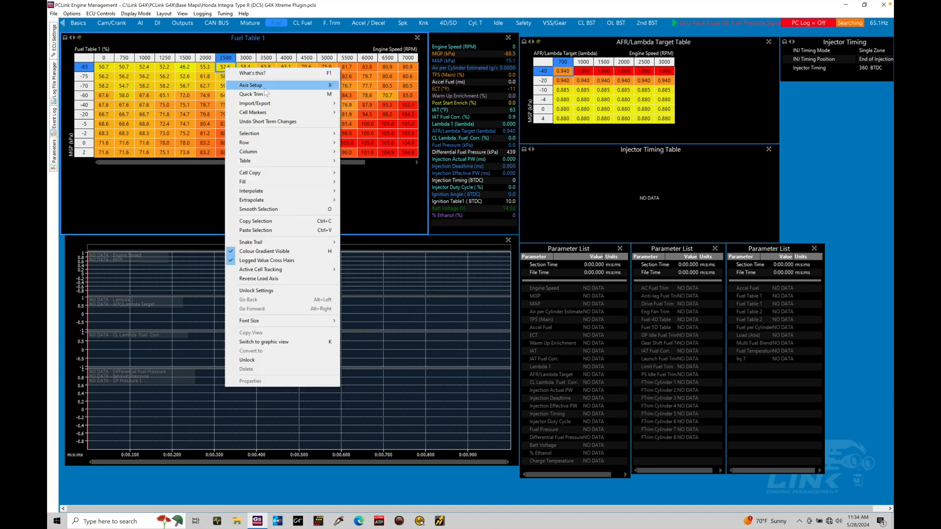
{"action": "mouse_move", "coordinate": [267, 103]}
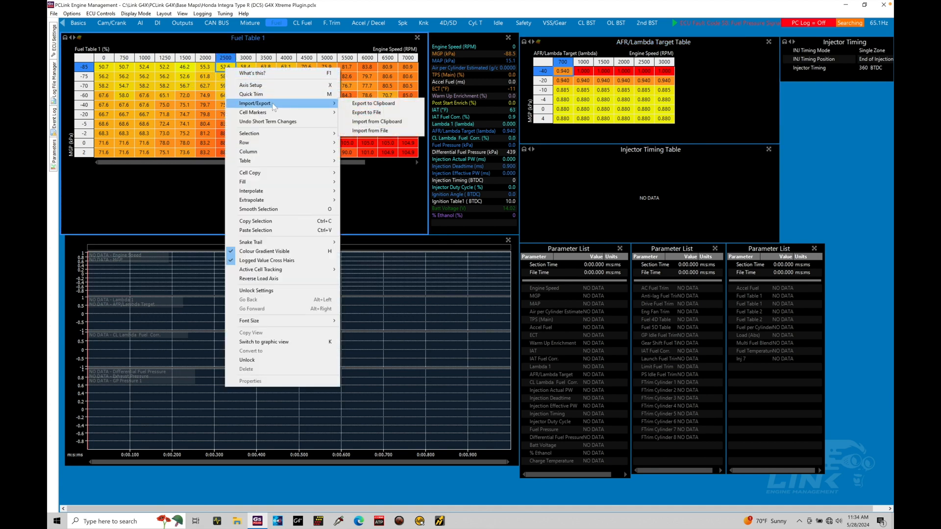
{"action": "left_click", "coordinate": [378, 130]}
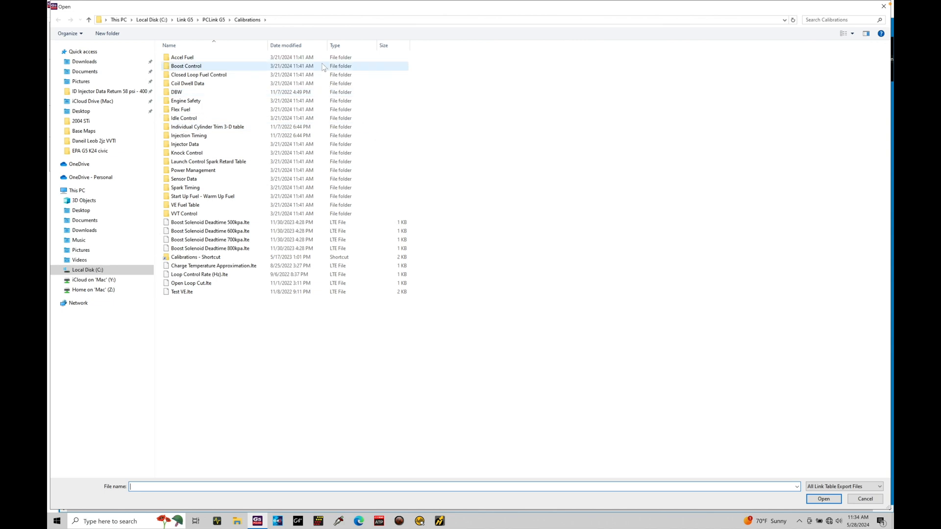
{"action": "double_click", "coordinate": [296, 205]}
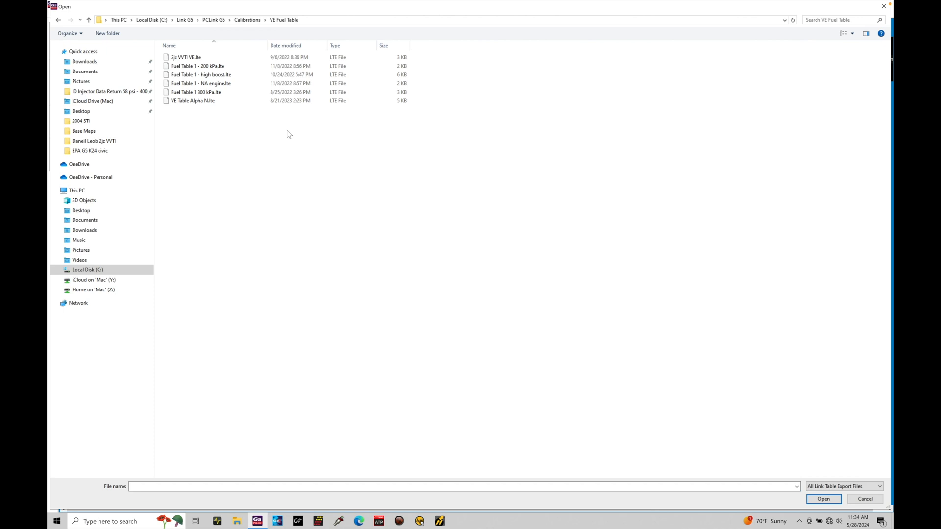
{"action": "left_click", "coordinate": [295, 68]}
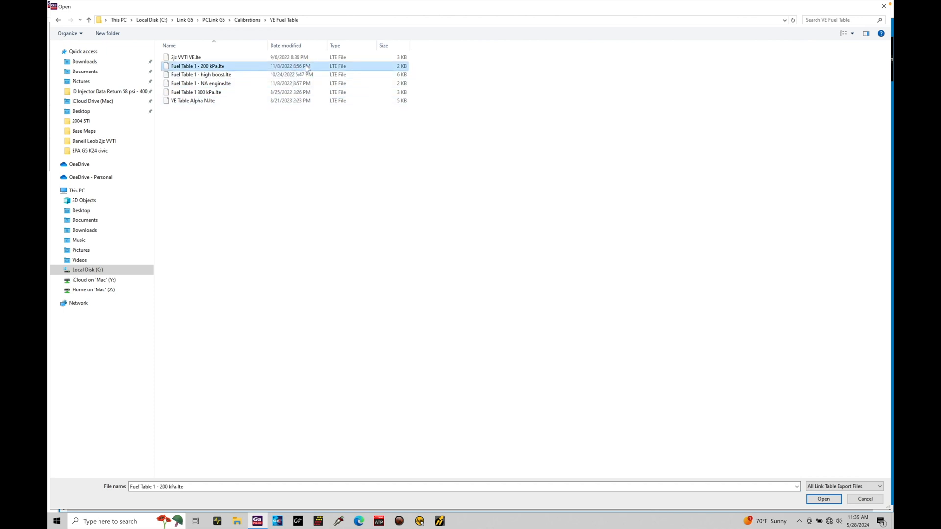
{"action": "double_click", "coordinate": [306, 67]}
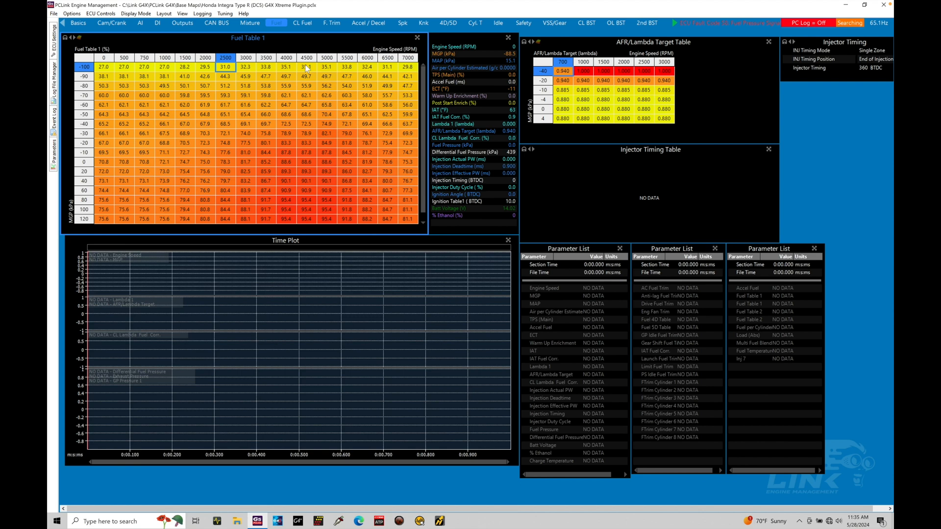
Step: Import AFR Lambda Target.lte from the Closed Loop Fuel Control folder into the AFR/Lambda Target Table
{"action": "right_click", "coordinate": [603, 80]}
{"action": "mouse_move", "coordinate": [668, 104]}
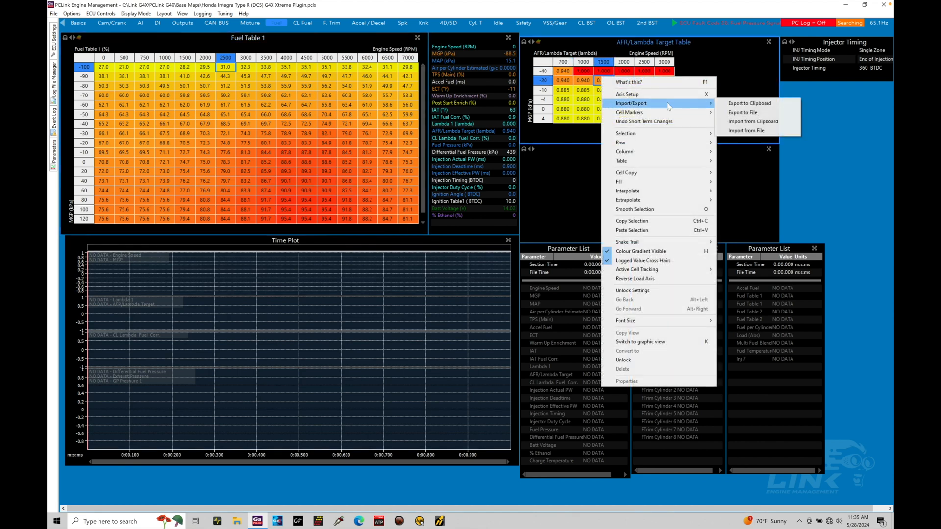
{"action": "left_click", "coordinate": [746, 131]}
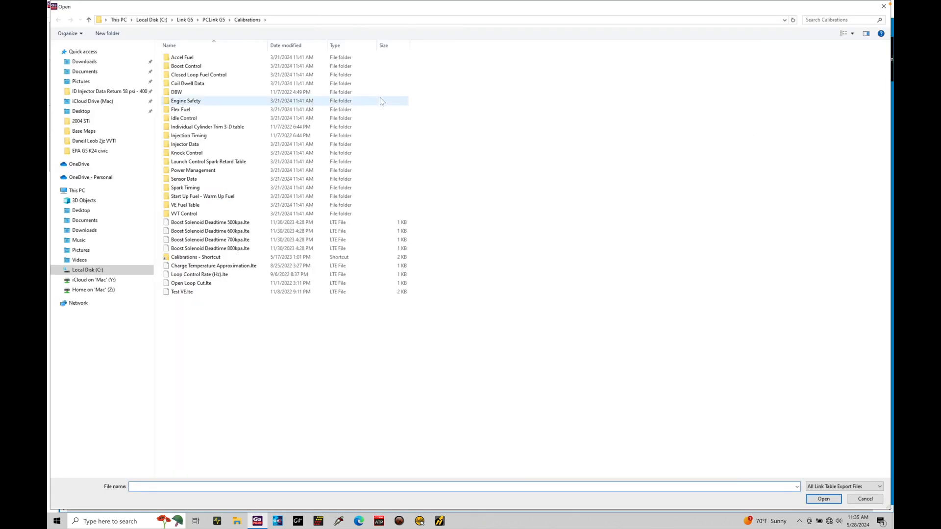
{"action": "double_click", "coordinate": [342, 75]}
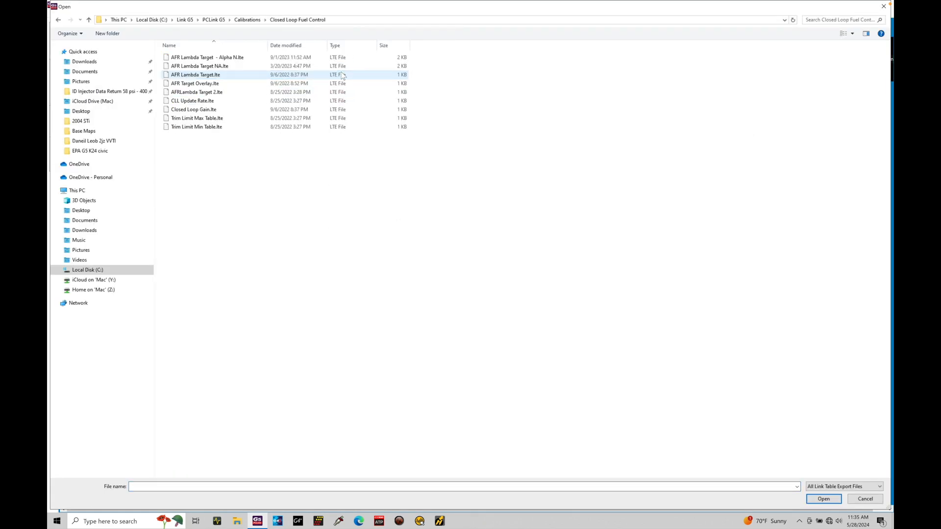
{"action": "left_click", "coordinate": [275, 76]}
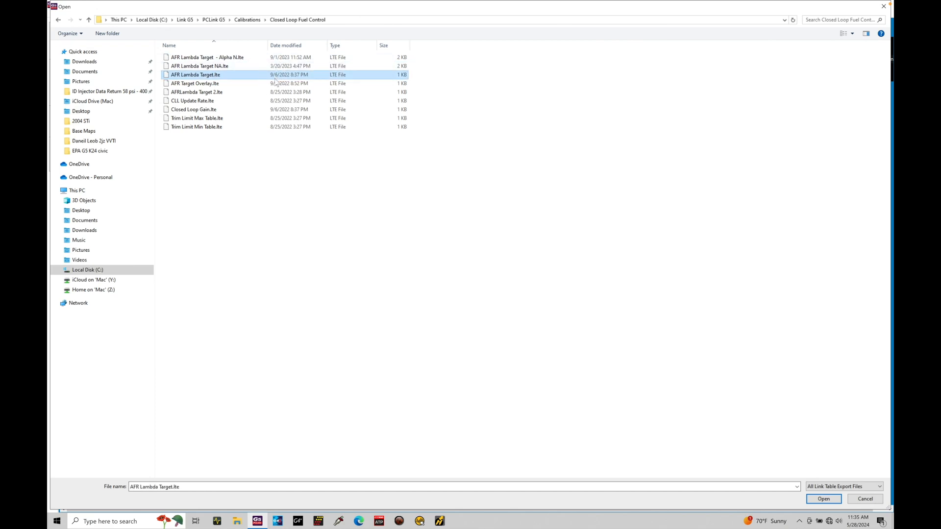
{"action": "double_click", "coordinate": [214, 77]}
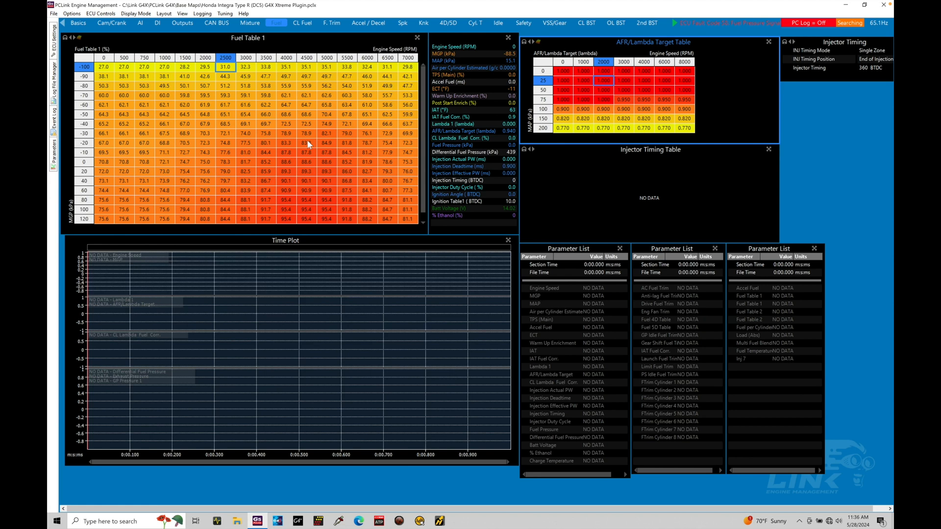
{"action": "left_click", "coordinate": [293, 75]}
{"action": "right_click", "coordinate": [293, 75]}
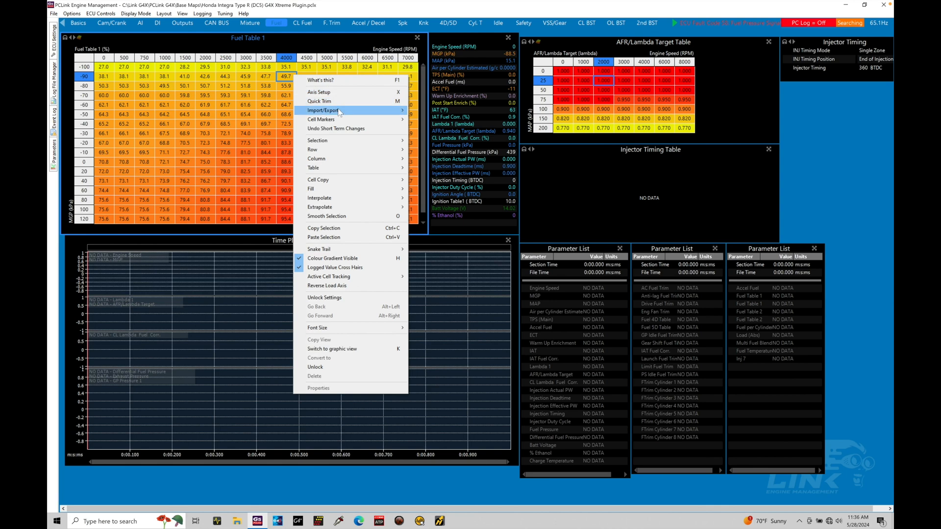
{"action": "mouse_move", "coordinate": [340, 112]}
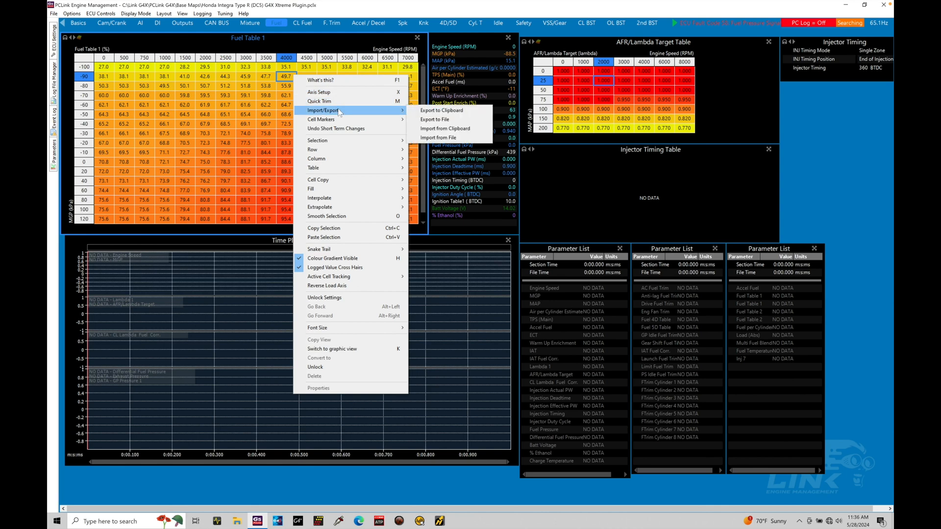
{"action": "left_click", "coordinate": [450, 120]}
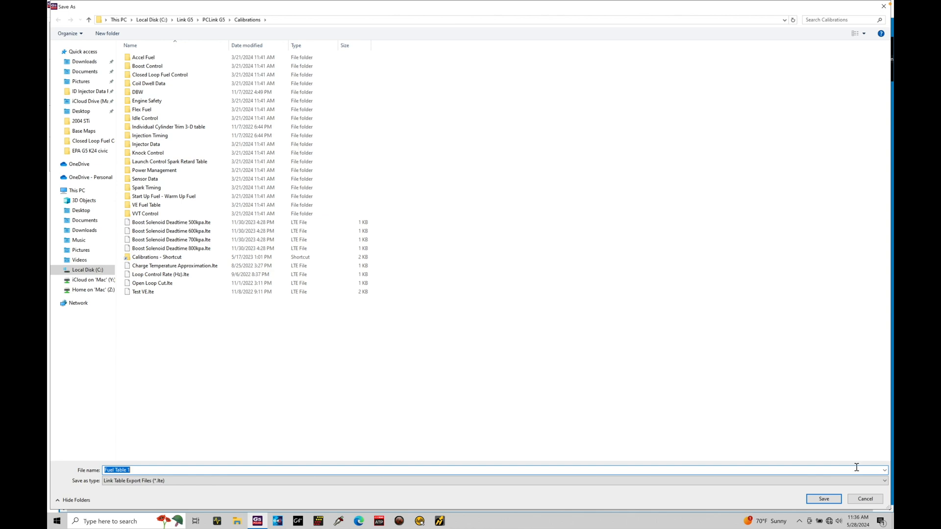
{"action": "left_click", "coordinate": [864, 498]}
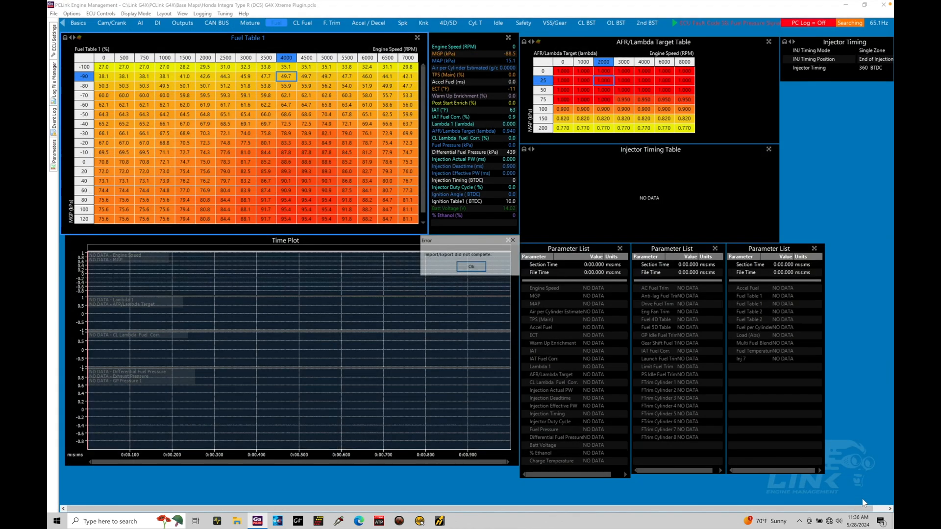
{"action": "left_click", "coordinate": [473, 267]}
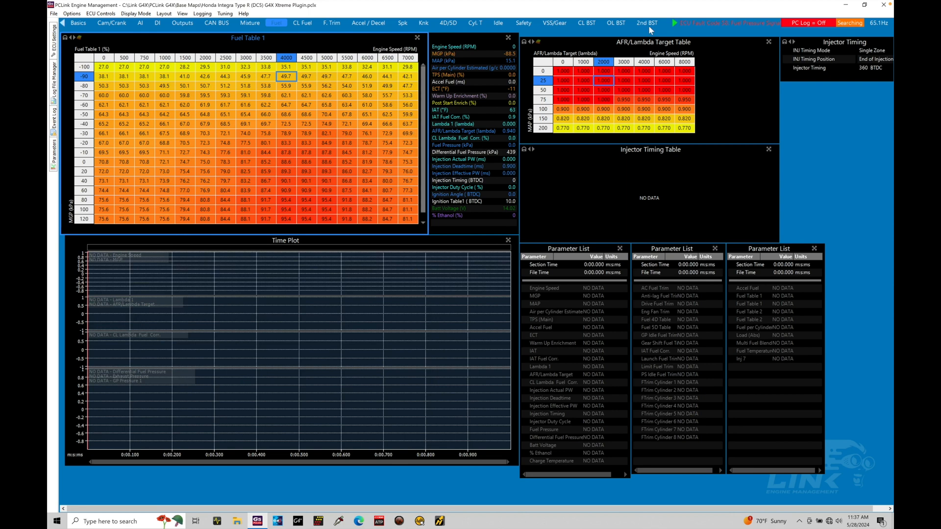
Step: Open the Flex page to inspect its multi-fuel settings and tables
{"action": "left_click", "coordinate": [676, 23]}
{"action": "left_click", "coordinate": [675, 23]}
{"action": "left_click", "coordinate": [675, 23]}
{"action": "left_click", "coordinate": [465, 23]}
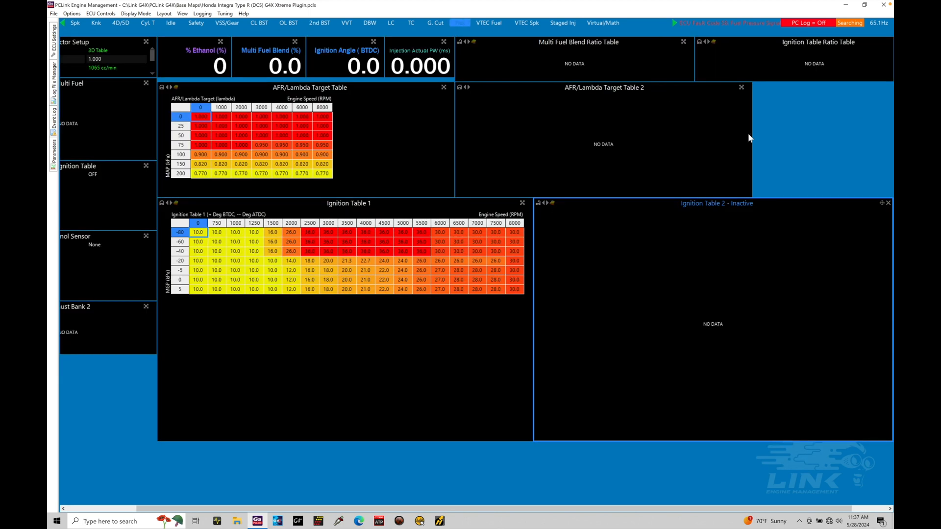
Step: Go to the Basics page and set Fuel Equation Mode under Fuel Main to Modelled - Multi Fuel
{"action": "left_click", "coordinate": [63, 22]}
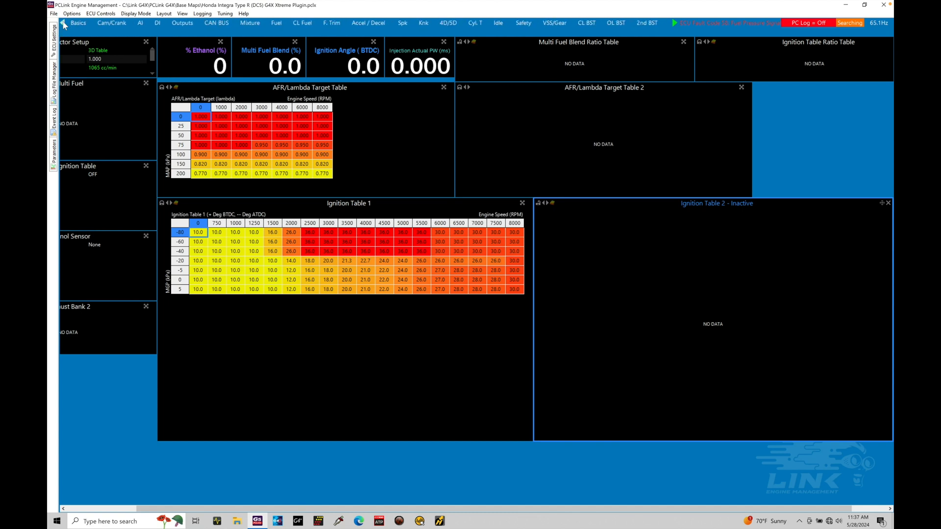
{"action": "left_click", "coordinate": [79, 23]}
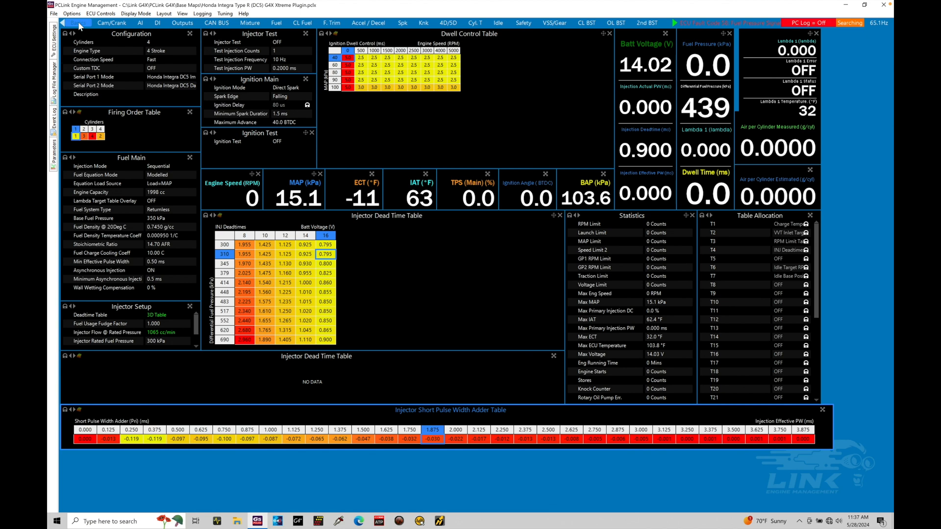
{"action": "double_click", "coordinate": [169, 174]}
{"action": "double_click", "coordinate": [473, 226]}
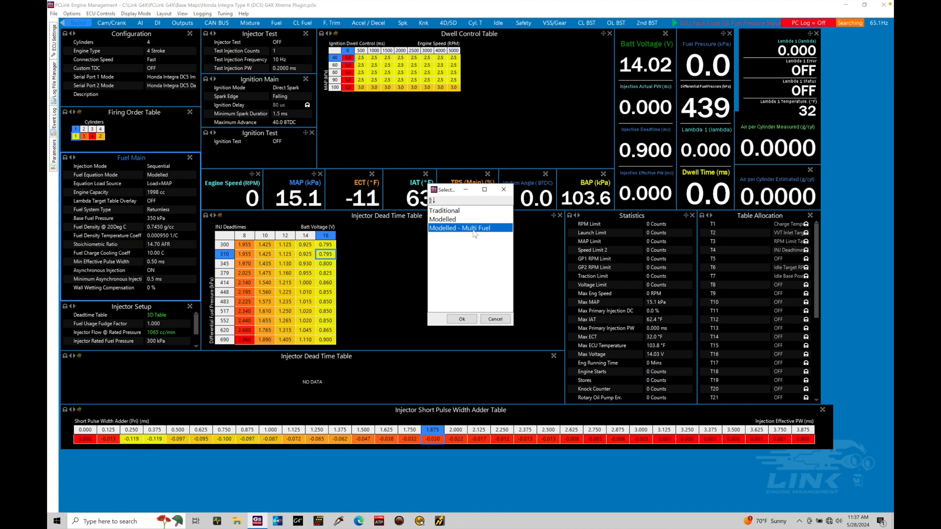
{"action": "left_click", "coordinate": [454, 270]}
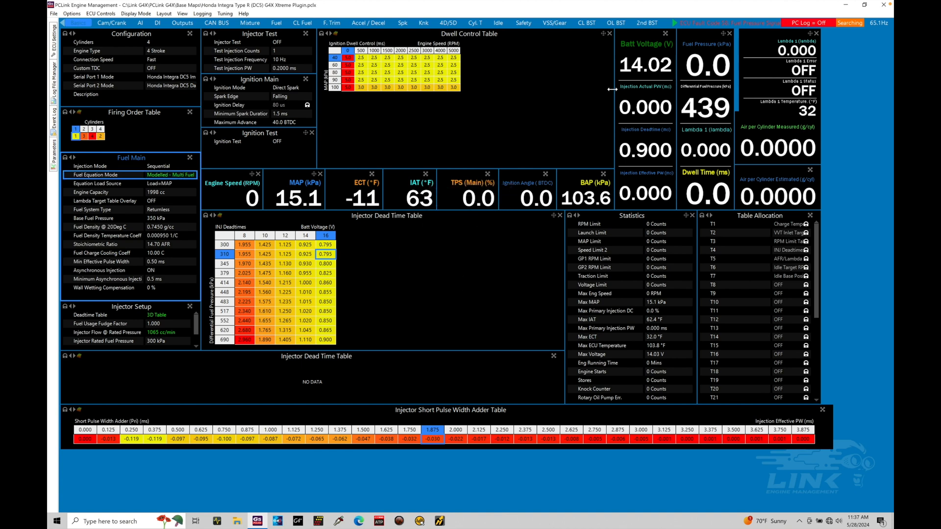
Step: On the Flex page, import Multi Fuel Blend Ratio.lte from the Flex Fuel folder into the Multi Fuel Blend Ratio Table
{"action": "left_click", "coordinate": [675, 25]}
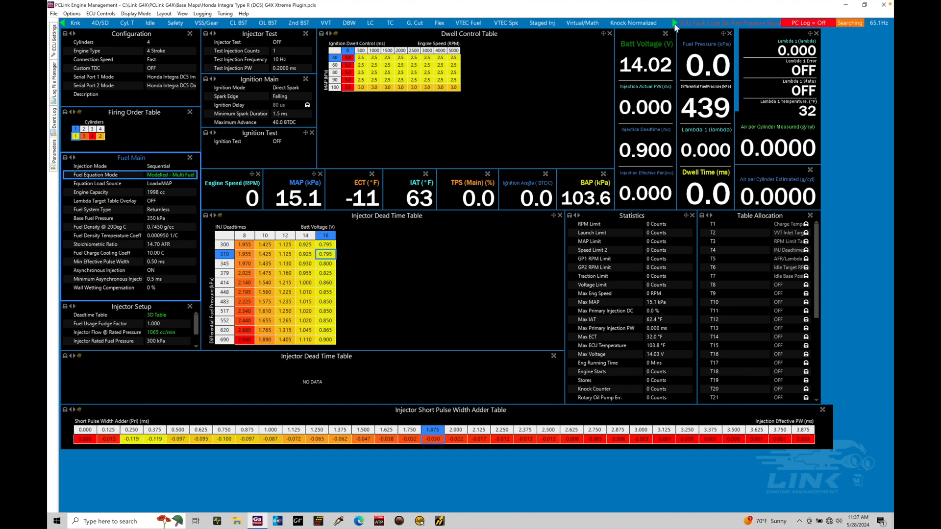
{"action": "left_click", "coordinate": [445, 23]}
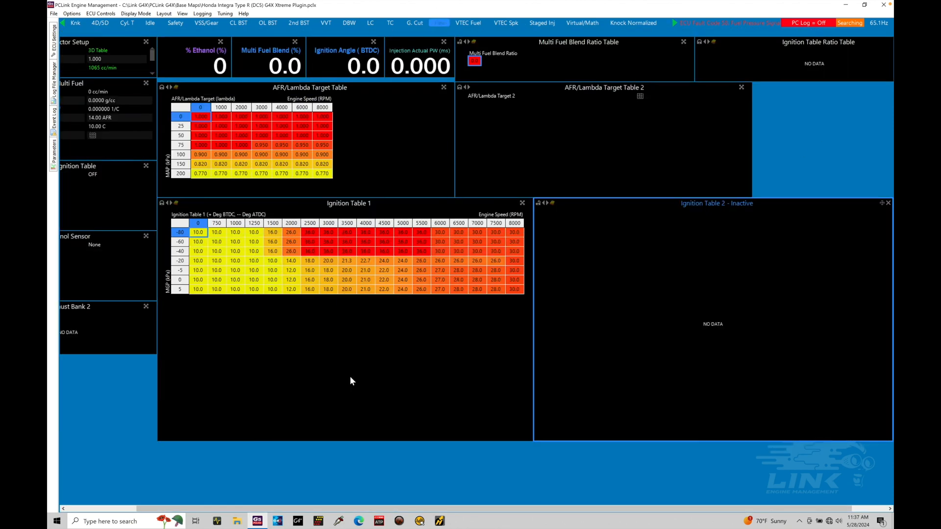
{"action": "left_click_drag", "start_coordinate": [255, 510], "coordinate": [132, 512]}
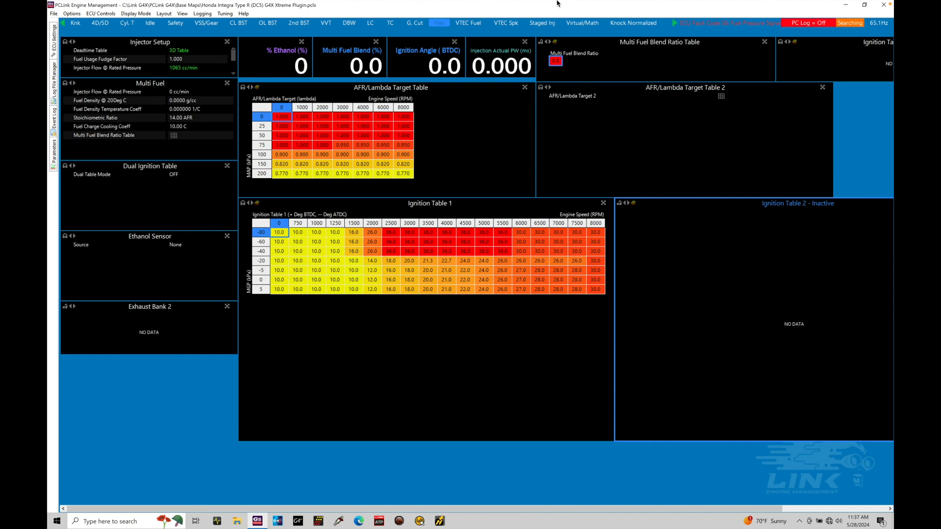
{"action": "mouse_move", "coordinate": [558, 3]}
{"action": "right_click", "coordinate": [565, 60]}
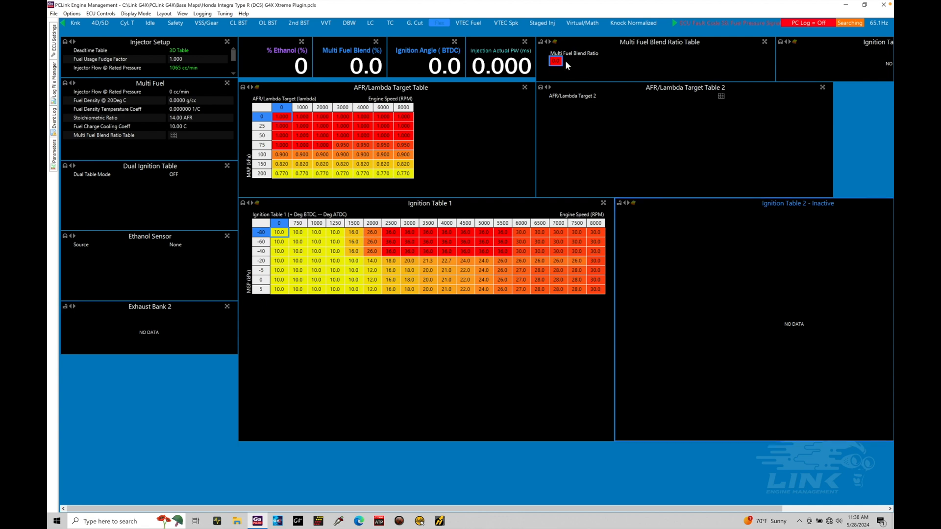
{"action": "mouse_move", "coordinate": [588, 88]}
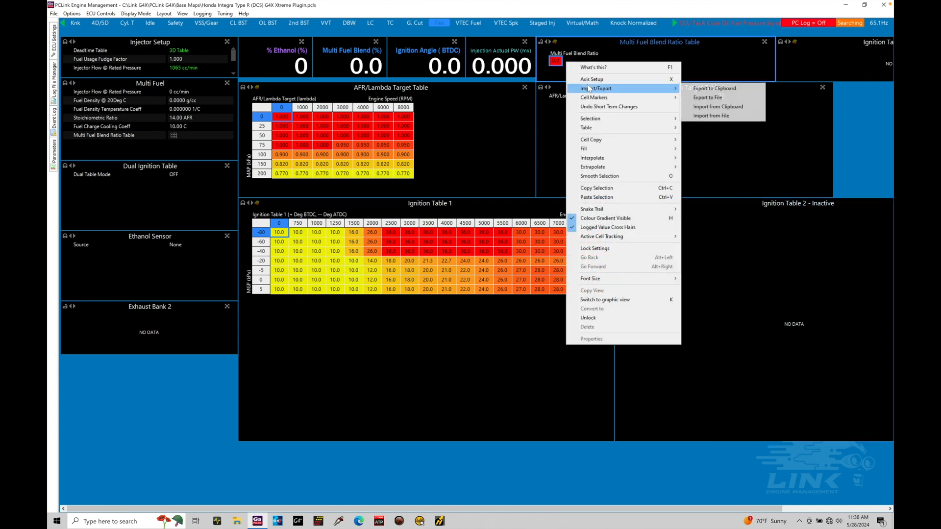
{"action": "left_click", "coordinate": [723, 116]}
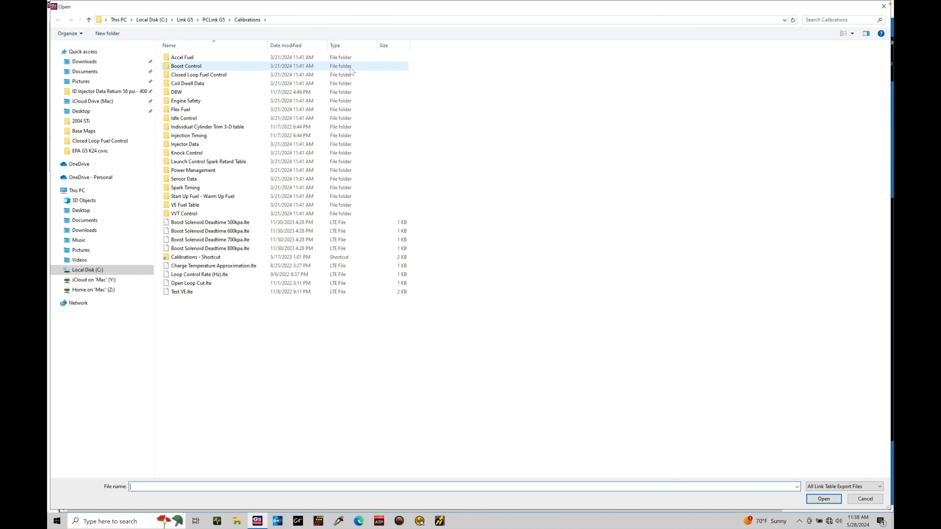
{"action": "double_click", "coordinate": [329, 110]}
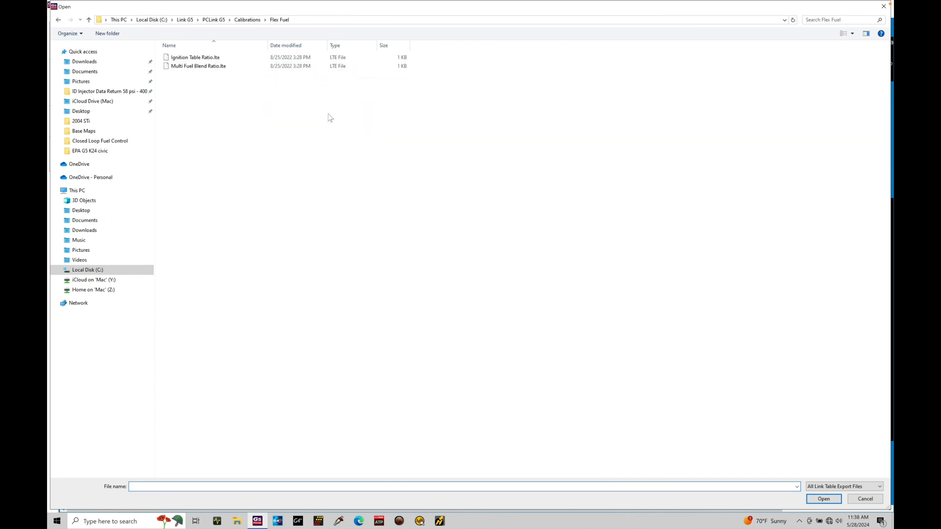
{"action": "left_click", "coordinate": [330, 66]}
{"action": "double_click", "coordinate": [330, 66]}
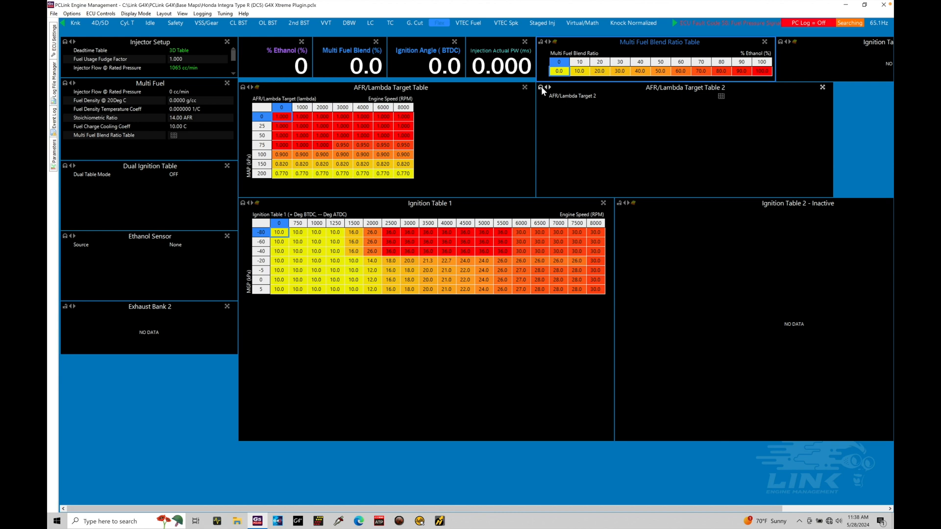
Step: Activate AFR/Lambda Target Table 2 and copy the whole AFR/Lambda Target Table into it through clipboard export and import
{"action": "left_click", "coordinate": [721, 96]}
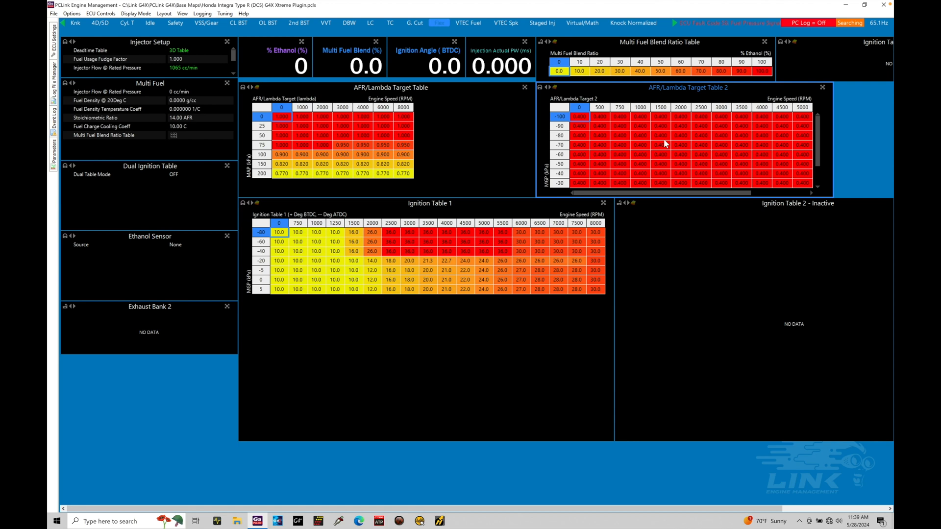
{"action": "left_click", "coordinate": [346, 109]}
{"action": "right_click", "coordinate": [346, 108]}
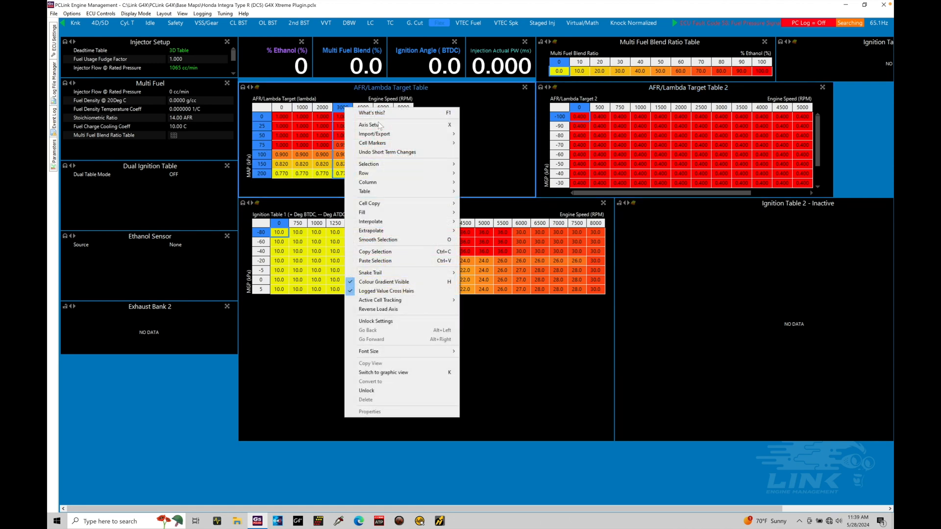
{"action": "mouse_move", "coordinate": [388, 135]}
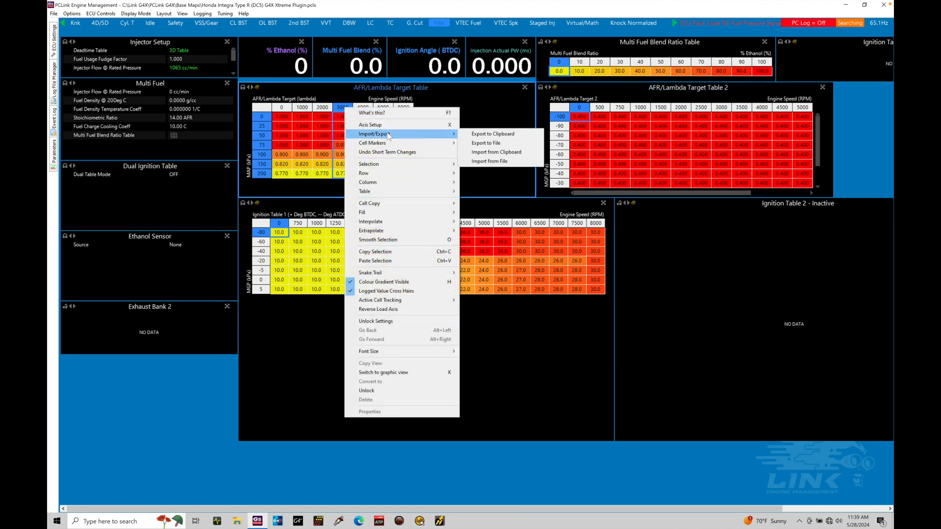
{"action": "left_click", "coordinate": [493, 134]}
{"action": "left_click", "coordinate": [401, 145]}
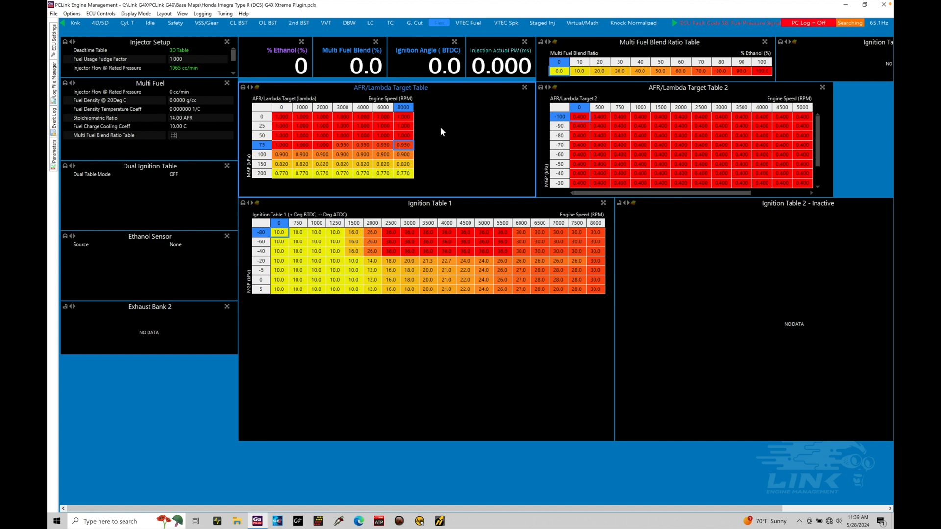
{"action": "left_click", "coordinate": [667, 114]}
{"action": "right_click", "coordinate": [670, 112]}
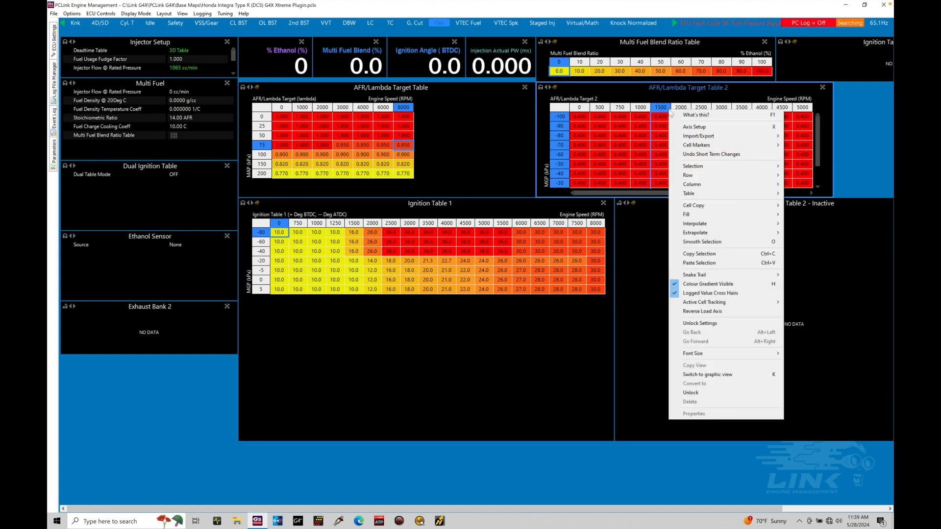
{"action": "mouse_move", "coordinate": [712, 138]}
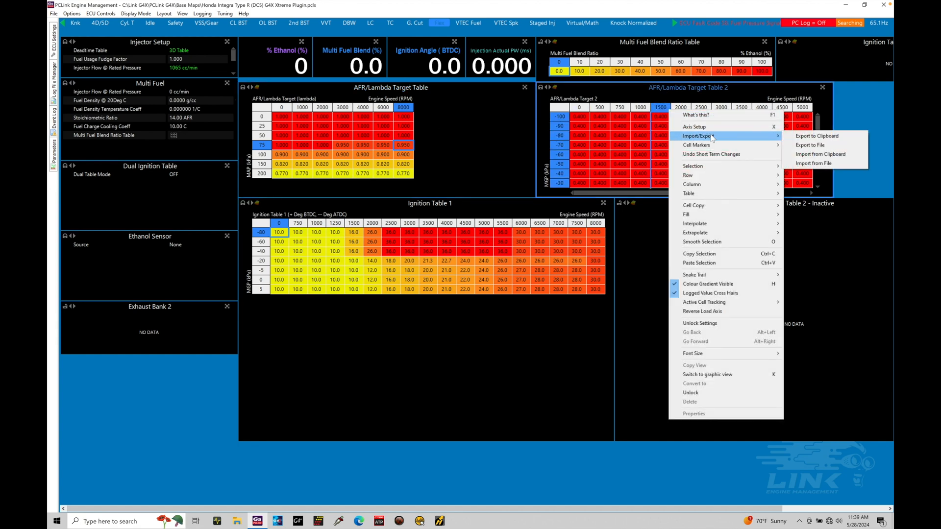
{"action": "left_click", "coordinate": [834, 158]}
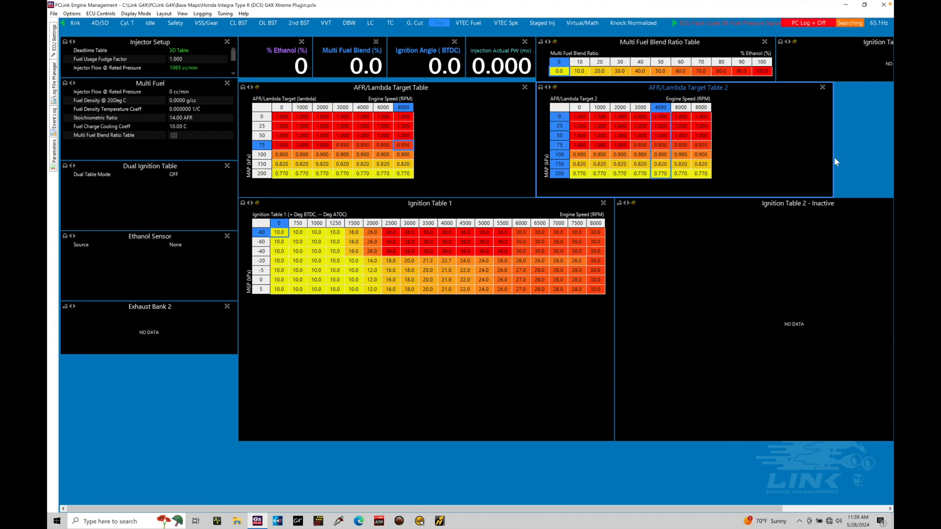
{"action": "left_click", "coordinate": [635, 152]}
{"action": "left_click", "coordinate": [383, 174]}
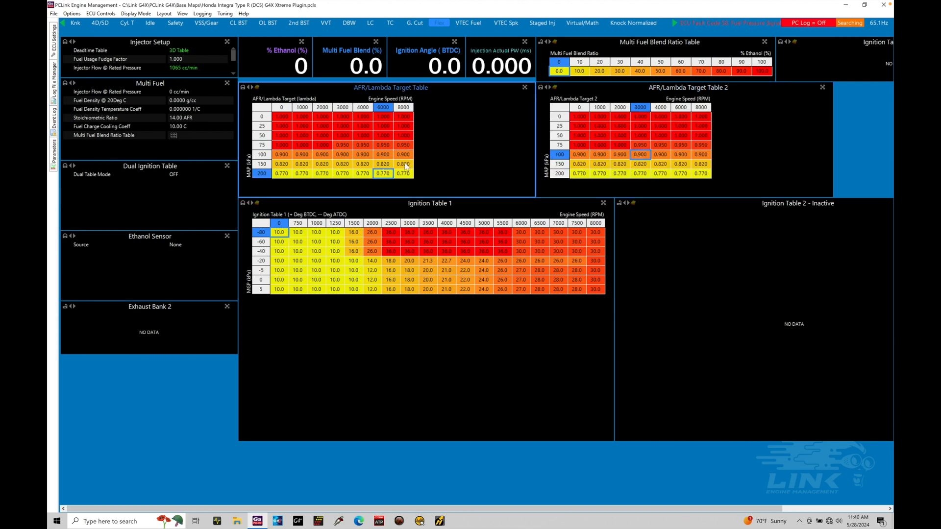
Step: In AFR/Lambda Target Table 2, set the 6000 and 8000 RPM cells from 0 to 50 kPa to 0.9 and interpolate them vertically to 200 kPa
{"action": "left_click", "coordinate": [590, 139]}
{"action": "left_click_drag", "start_coordinate": [689, 116], "coordinate": [699, 138]}
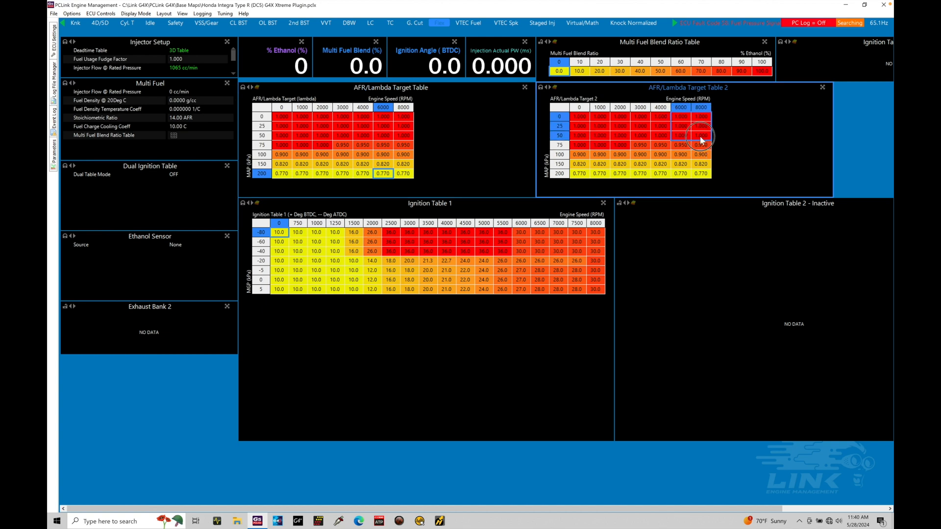
{"action": "type", "text": "=0.9"}
{"action": "key", "text": "Return"}
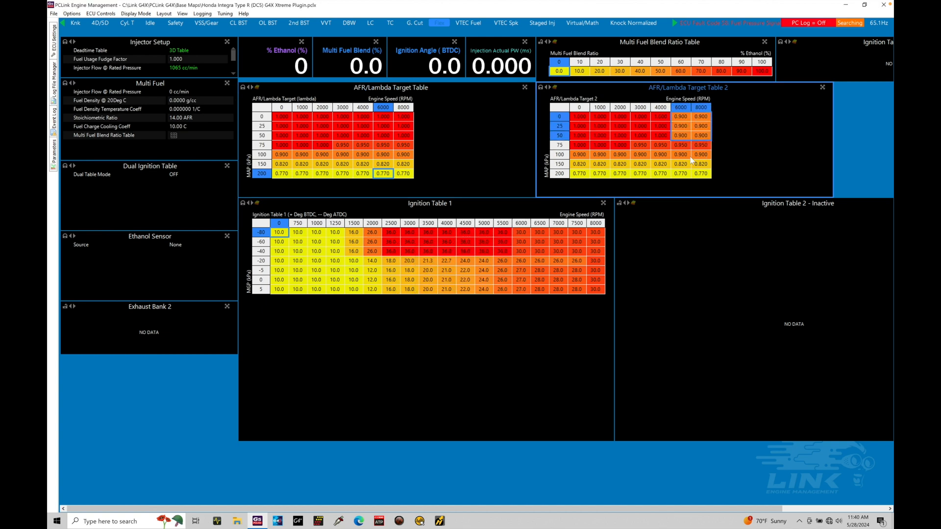
{"action": "left_click_drag", "start_coordinate": [685, 141], "coordinate": [701, 178]}
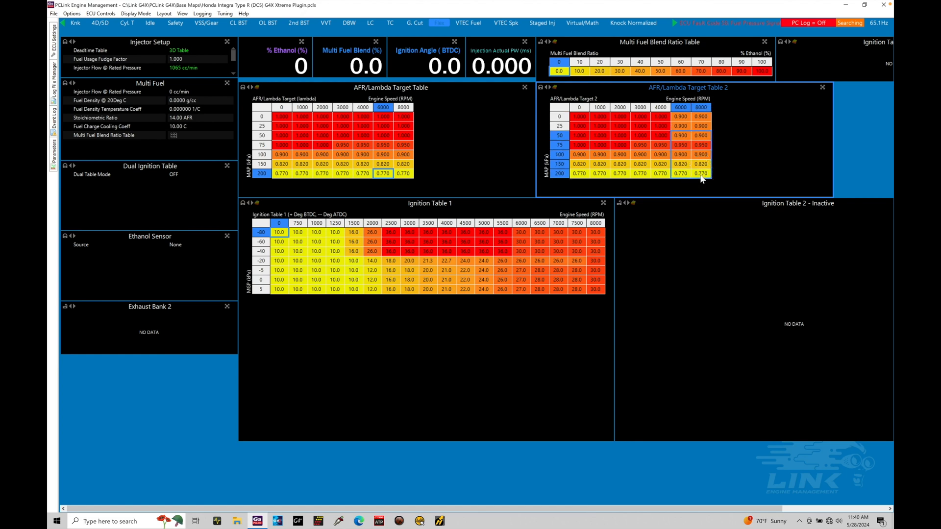
{"action": "key", "text": "v"}
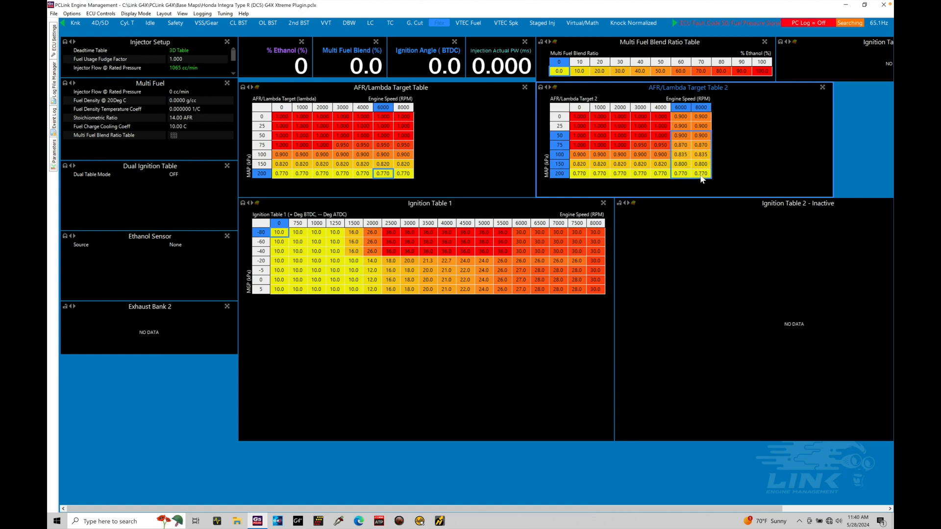
{"action": "left_click_drag", "start_coordinate": [702, 175], "coordinate": [701, 161]}
Step: Set the entire 200 kPa row of AFR/Lambda Target Table 2 to 0.76
{"action": "left_click_drag", "start_coordinate": [584, 175], "coordinate": [702, 178]}
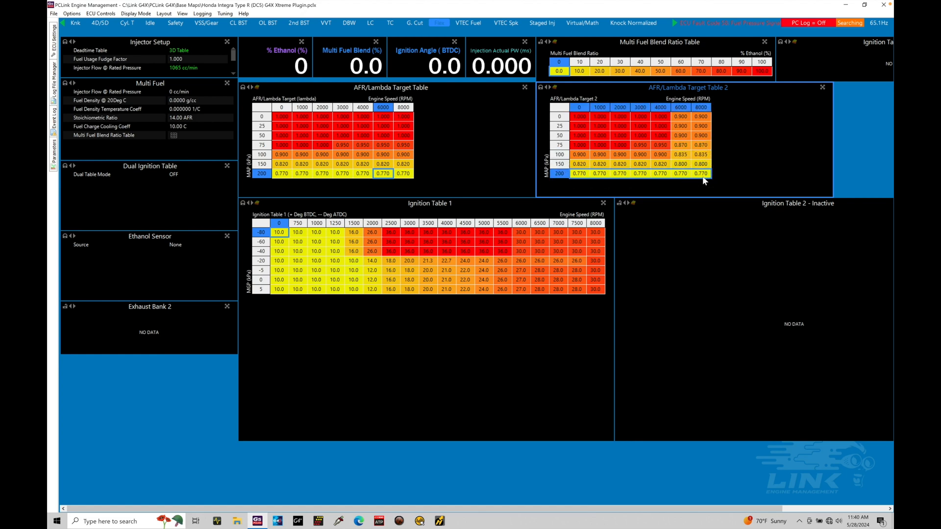
{"action": "type", "text": "=0.76"}
{"action": "key", "text": "Return"}
{"action": "left_click", "coordinate": [636, 158]}
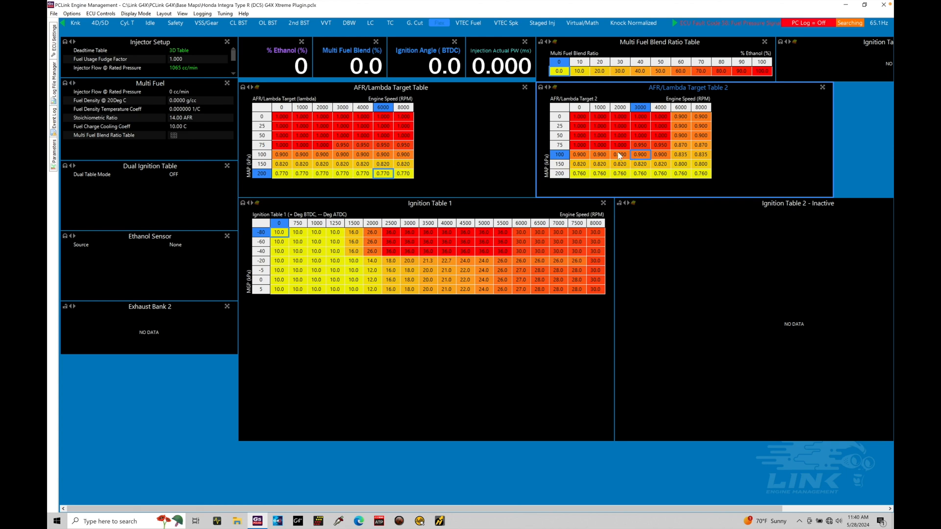
{"action": "right_click", "coordinate": [645, 108]}
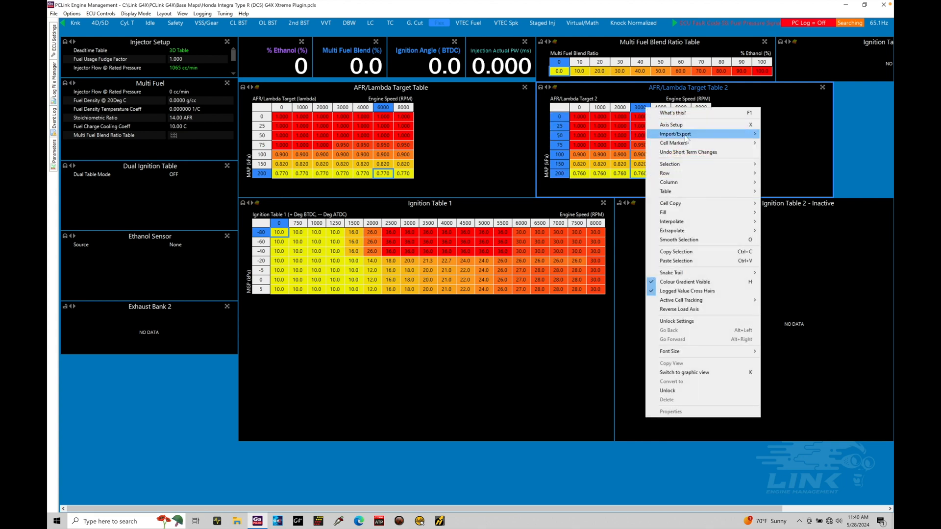
{"action": "mouse_move", "coordinate": [686, 137]}
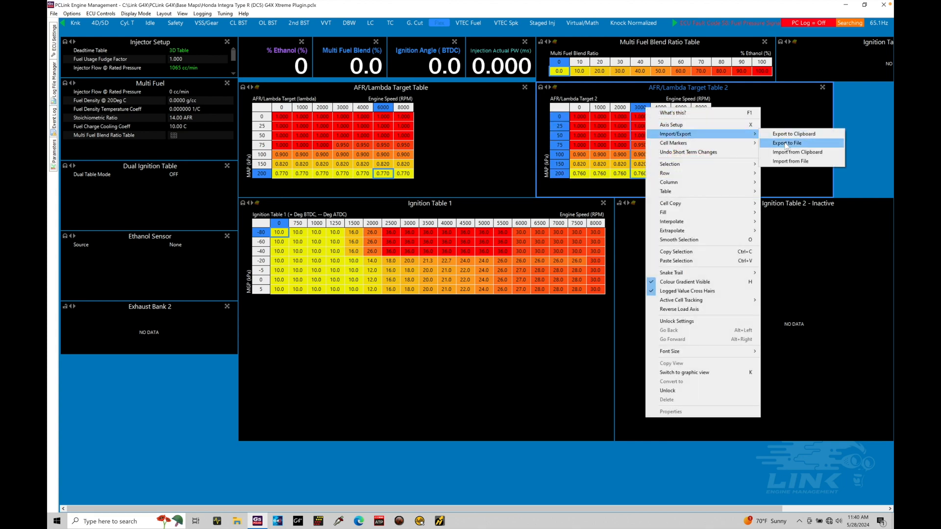
{"action": "left_click", "coordinate": [636, 157]}
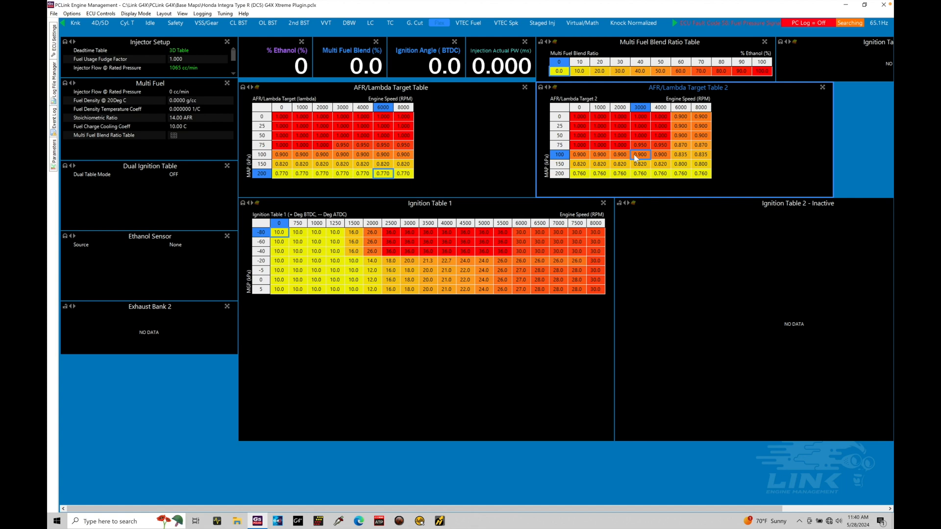